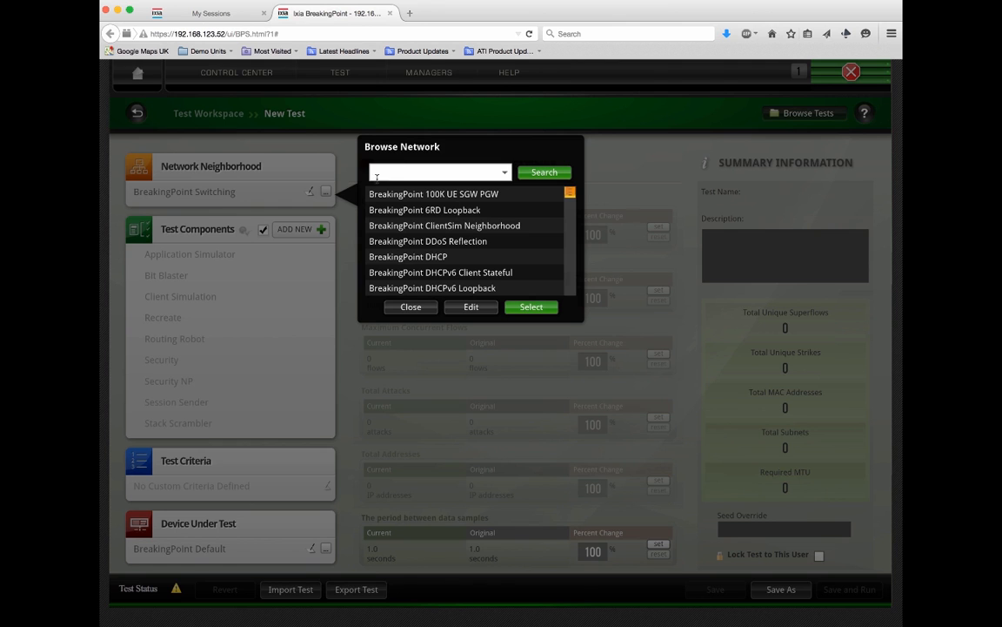
Step: Search the available networks for test1 and assign it as the test's Network Neighborhood
{"action": "left_click", "coordinate": [392, 170]}
{"action": "type", "text": "te"}
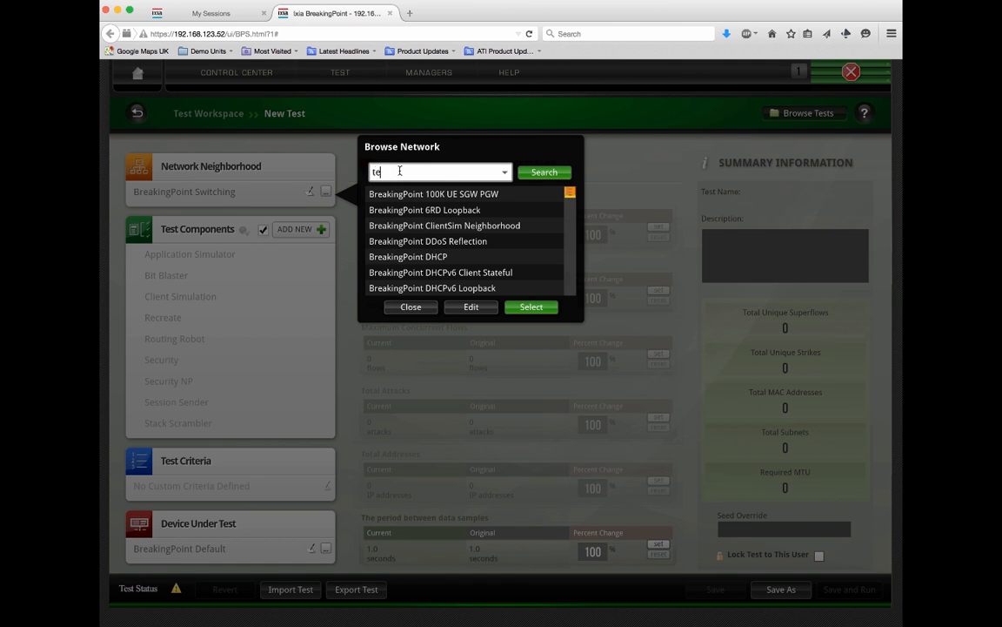
{"action": "type", "text": "st1"}
{"action": "left_click", "coordinate": [548, 172]}
{"action": "left_click", "coordinate": [431, 196]}
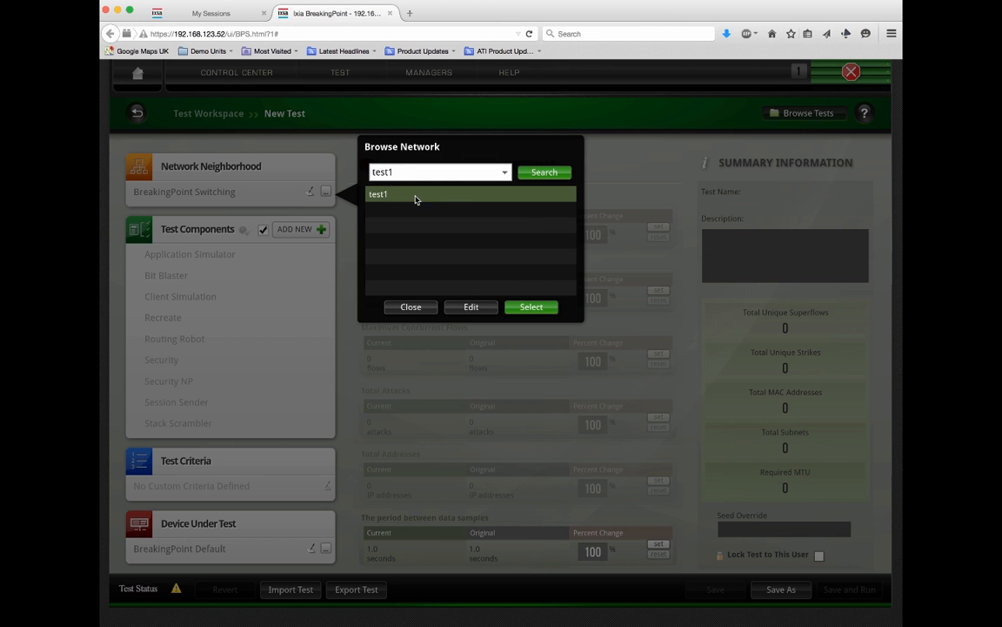
{"action": "left_click", "coordinate": [530, 307]}
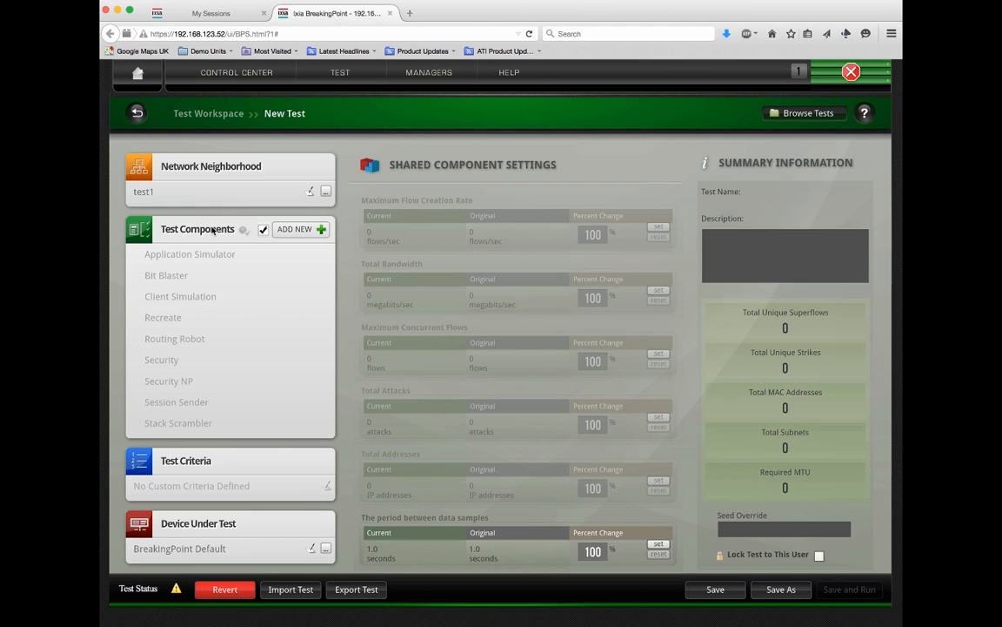
Step: Start adding a test component and examine the descriptions of the available types from Bit Blaster through Stack Scrambler (Fuzzer)
{"action": "left_click", "coordinate": [318, 230]}
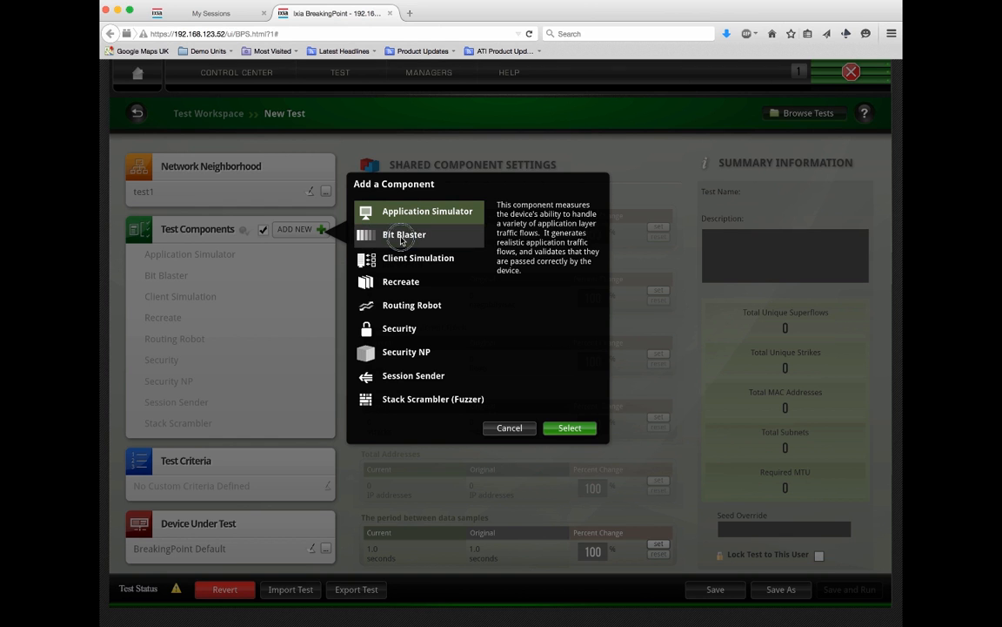
{"action": "left_click", "coordinate": [402, 240]}
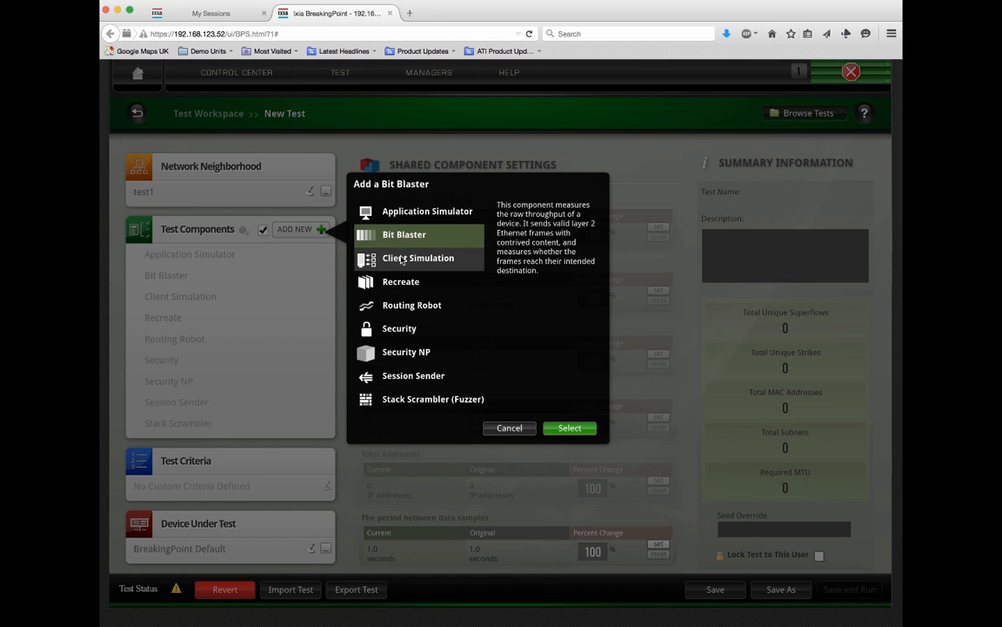
{"action": "left_click", "coordinate": [402, 260]}
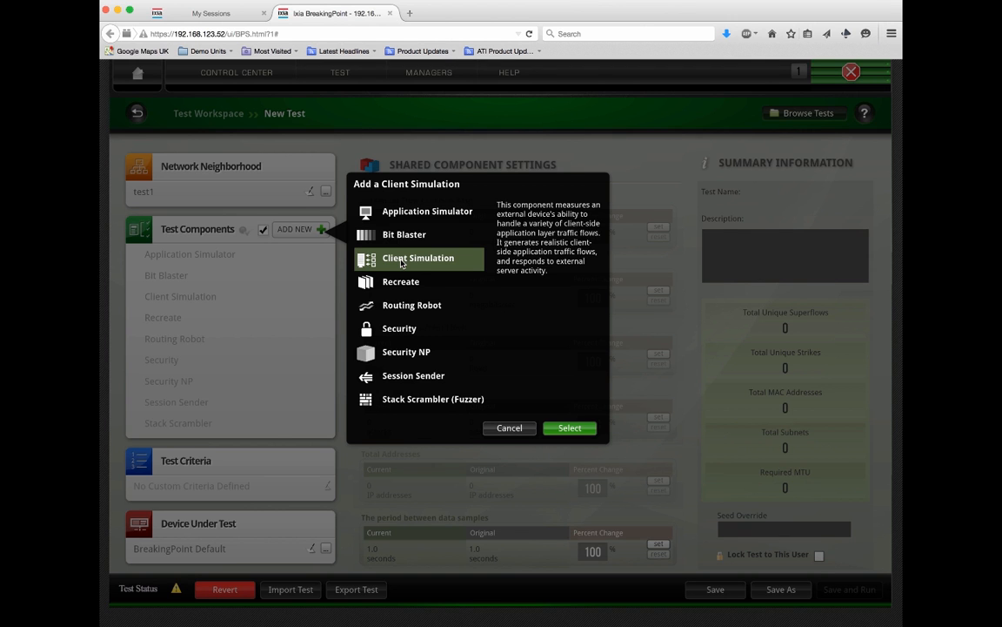
{"action": "left_click", "coordinate": [403, 286]}
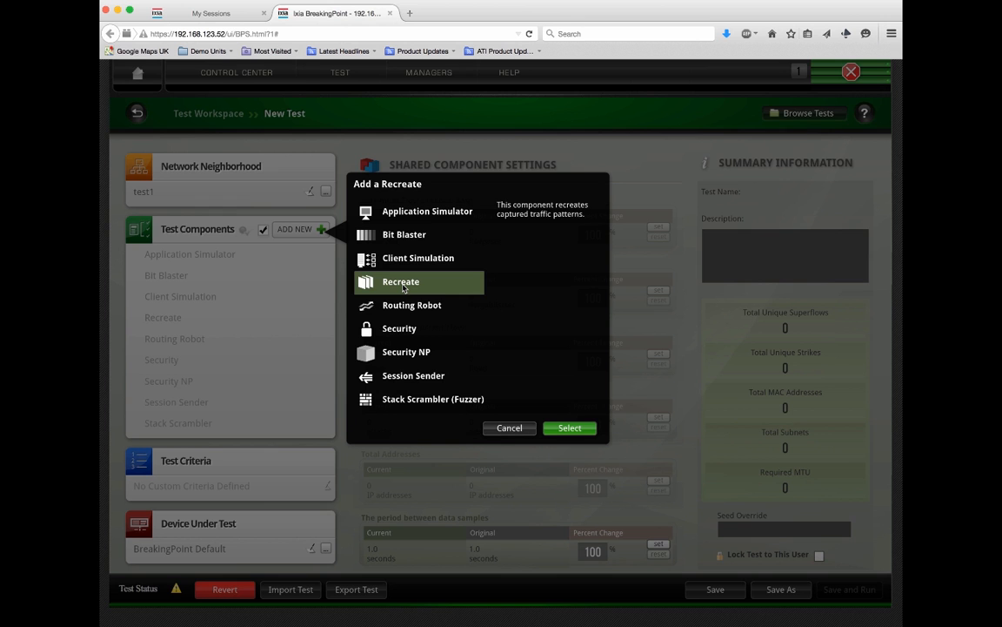
{"action": "left_click", "coordinate": [401, 313]}
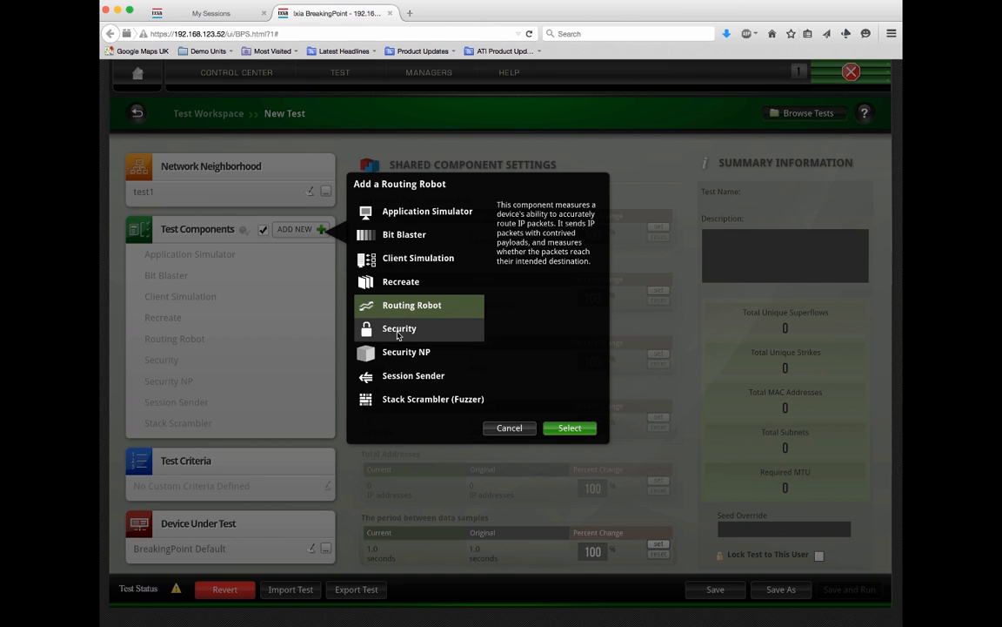
{"action": "left_click", "coordinate": [399, 334]}
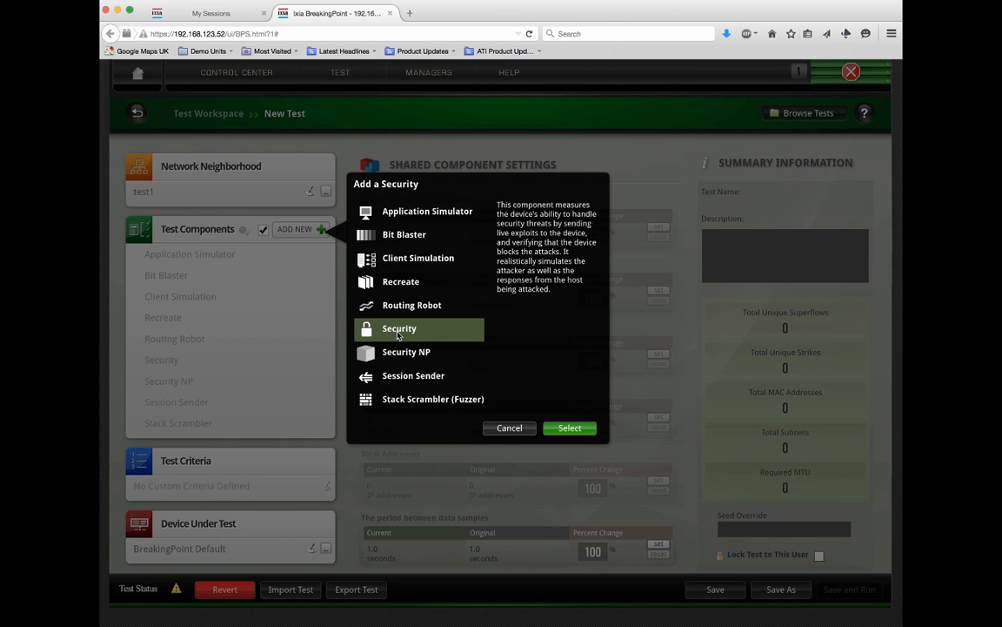
{"action": "left_click", "coordinate": [398, 357]}
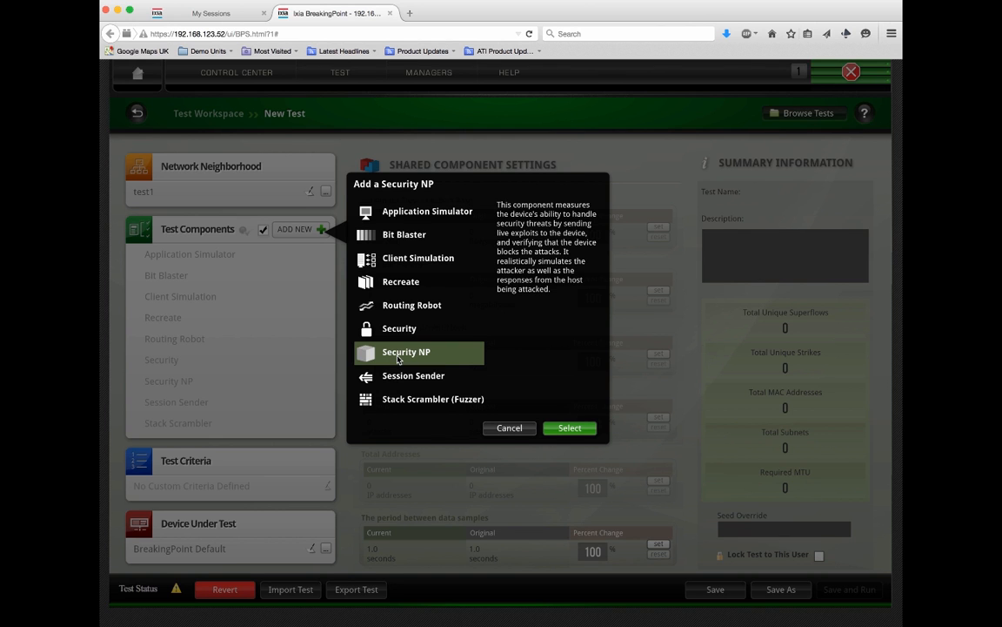
{"action": "left_click", "coordinate": [399, 377]}
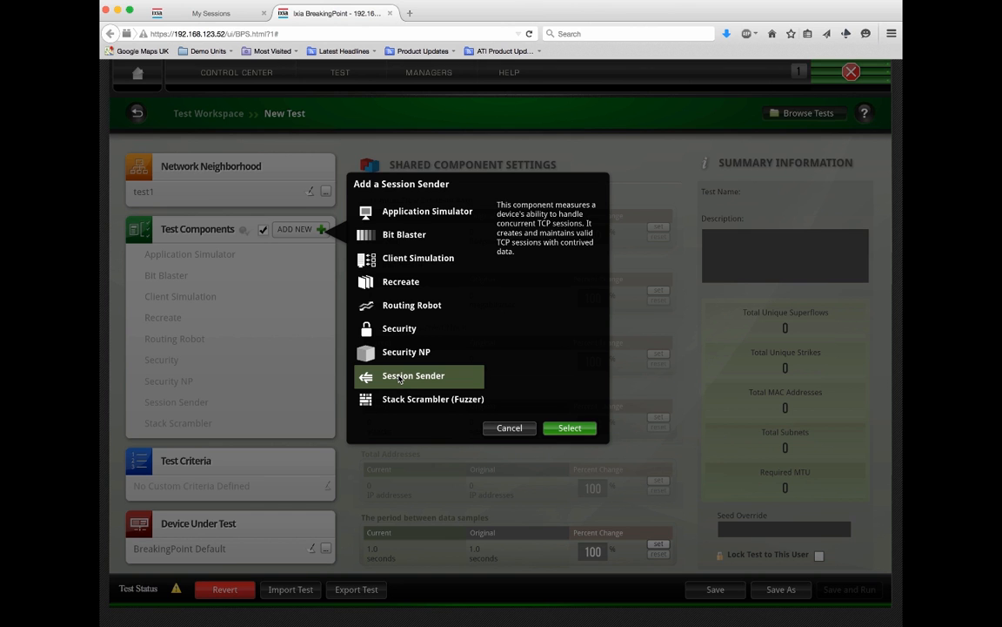
{"action": "left_click", "coordinate": [402, 402]}
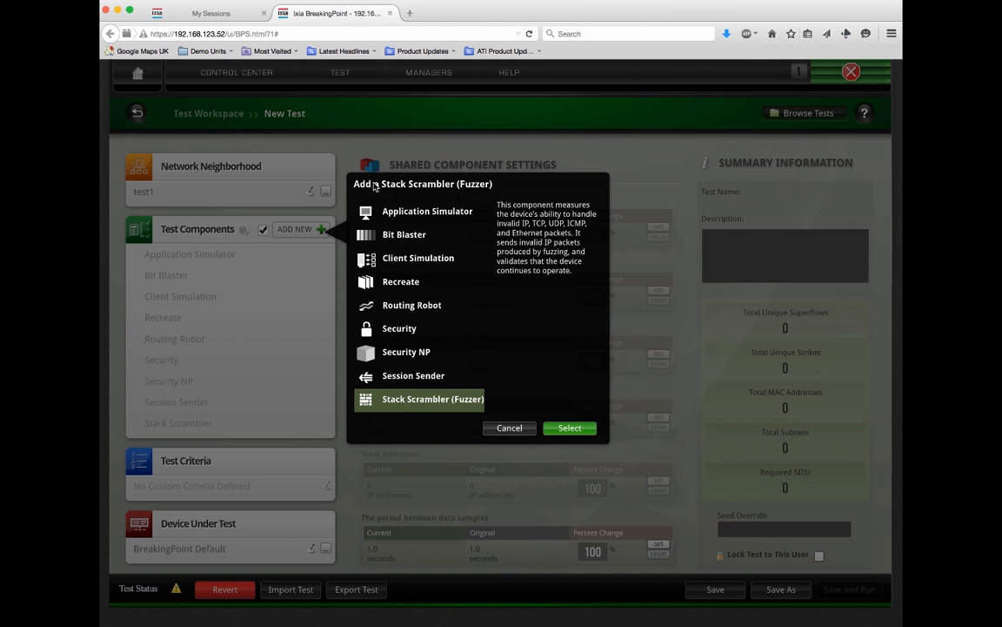
Step: Choose Application Simulator as the type of the new test component
{"action": "left_click", "coordinate": [413, 213]}
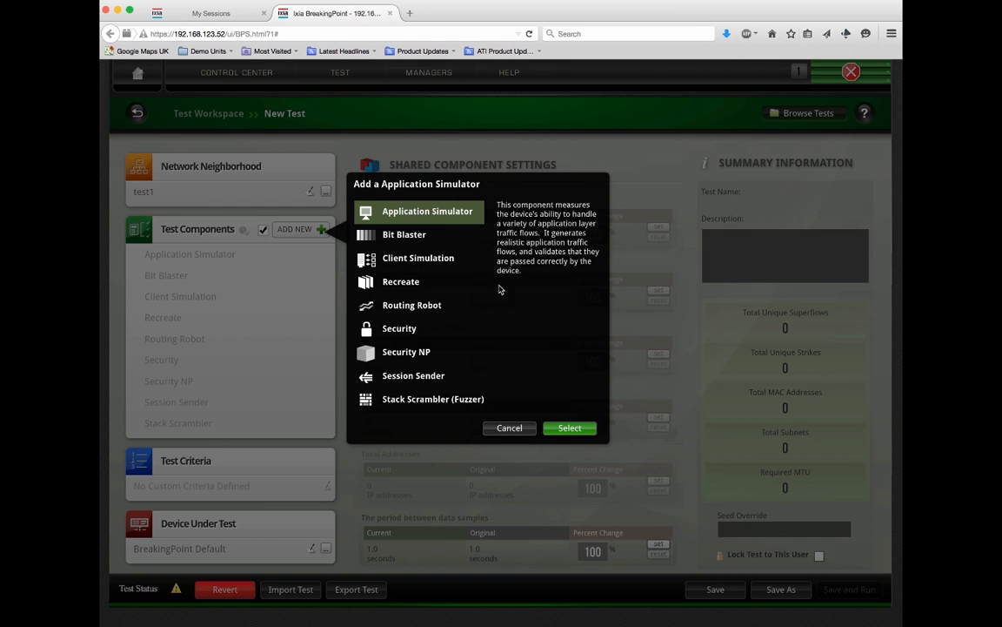
{"action": "left_click", "coordinate": [570, 428]}
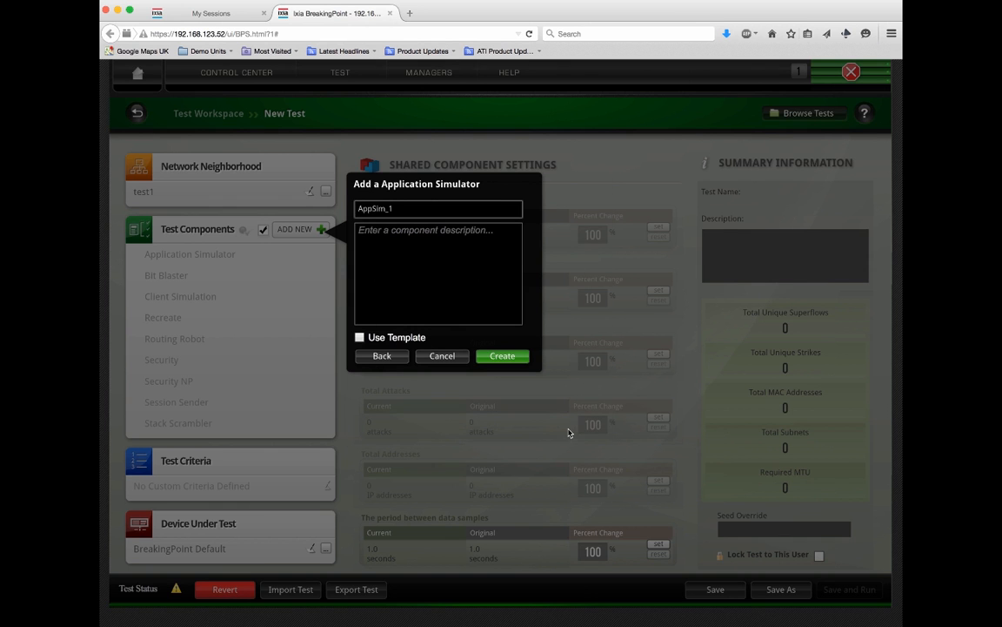
{"action": "left_click", "coordinate": [359, 336]}
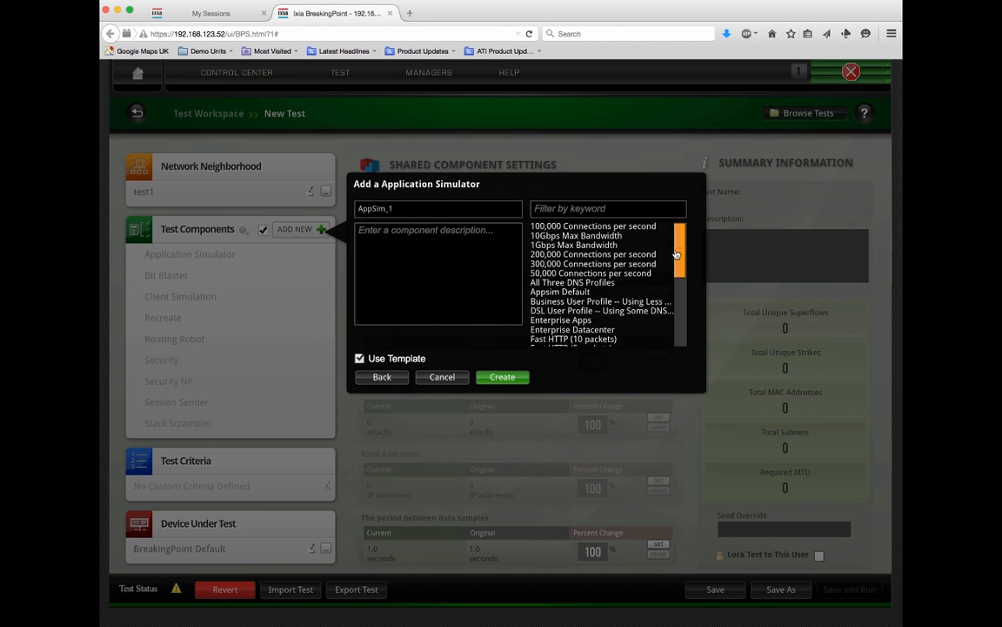
{"action": "mouse_move", "coordinate": [680, 244]}
{"action": "left_mouse_down"}
{"action": "mouse_move", "coordinate": [679, 327]}
{"action": "mouse_move", "coordinate": [684, 248]}
{"action": "left_mouse_up"}
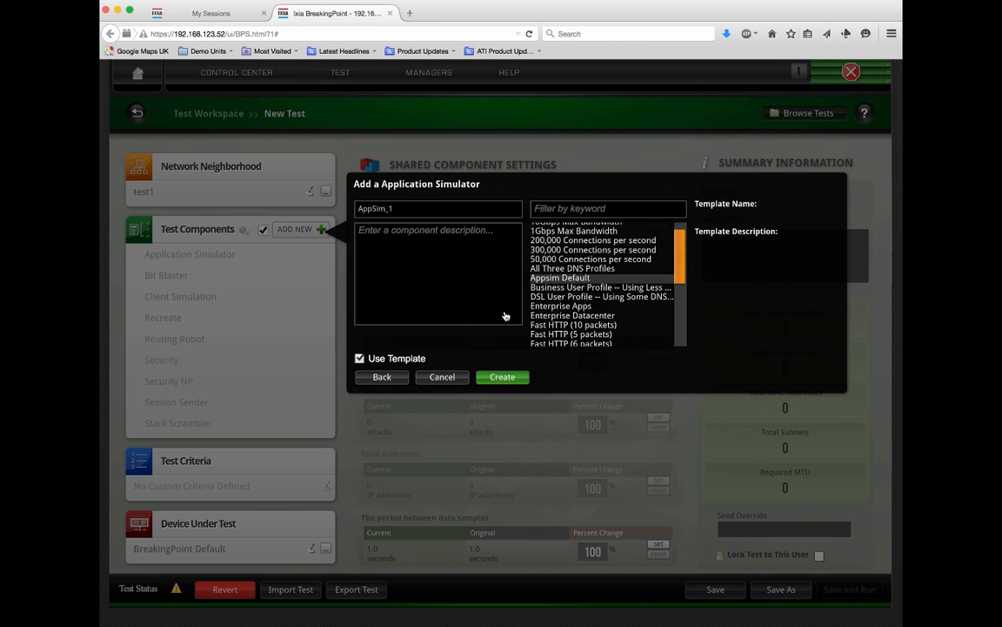
{"action": "left_click", "coordinate": [360, 358]}
Step: Name the Application Simulator component "app mix a" and create it without a template
{"action": "left_click_drag", "start_coordinate": [394, 209], "coordinate": [346, 216]}
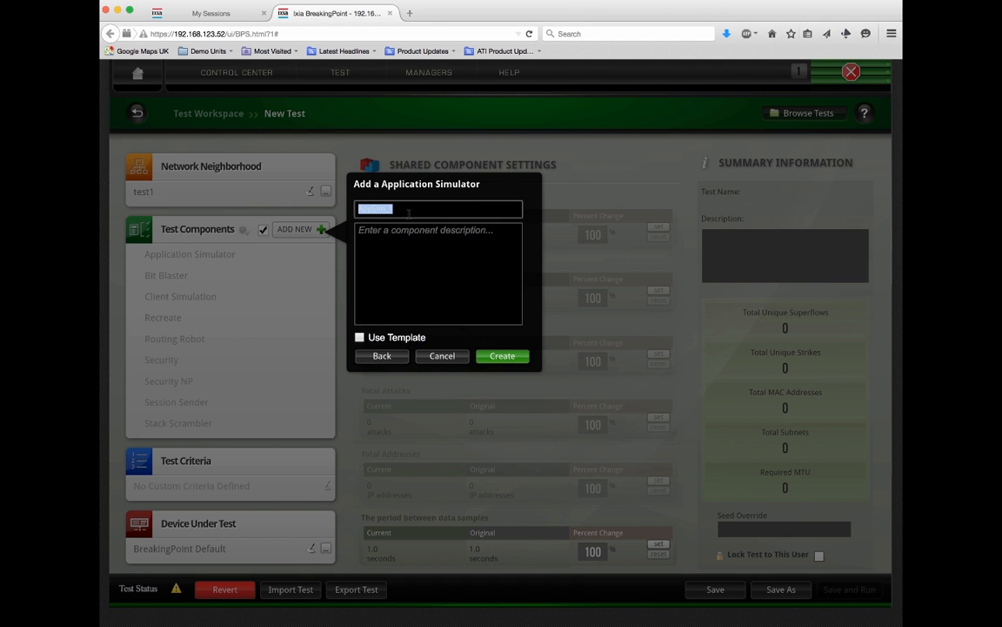
{"action": "type", "text": "app mix a"}
{"action": "left_click", "coordinate": [502, 358]}
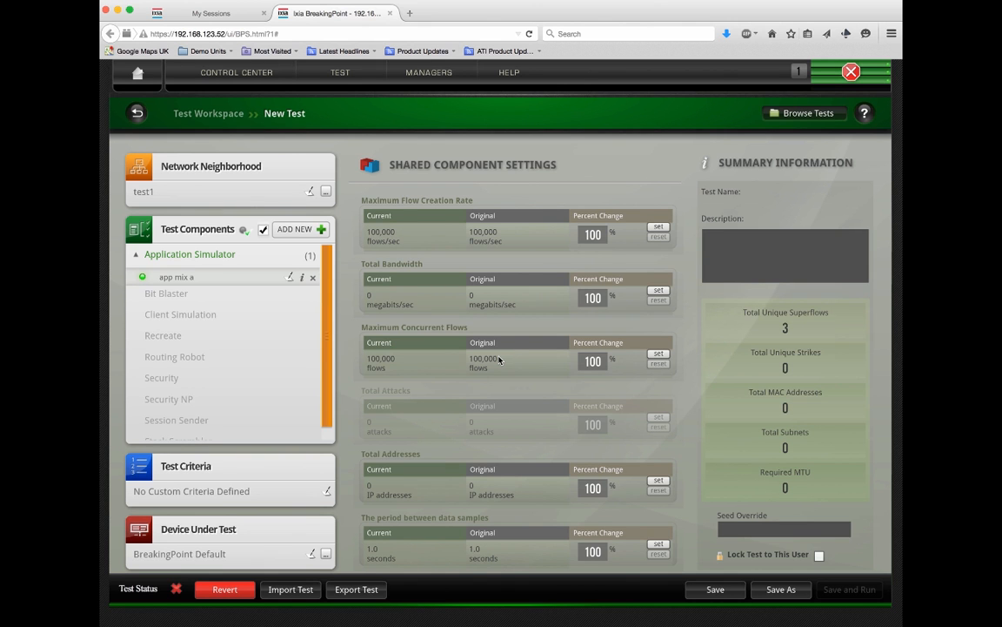
Step: In the app mix a component's settings, replace the default client and server tags with the clients and servers tags
{"action": "left_click", "coordinate": [176, 279]}
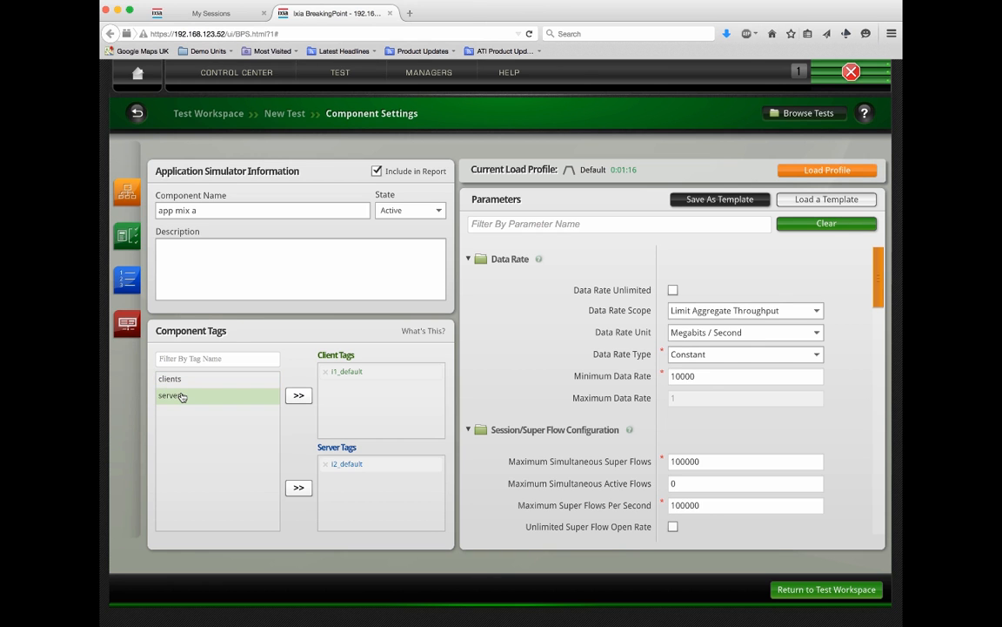
{"action": "left_click", "coordinate": [325, 372]}
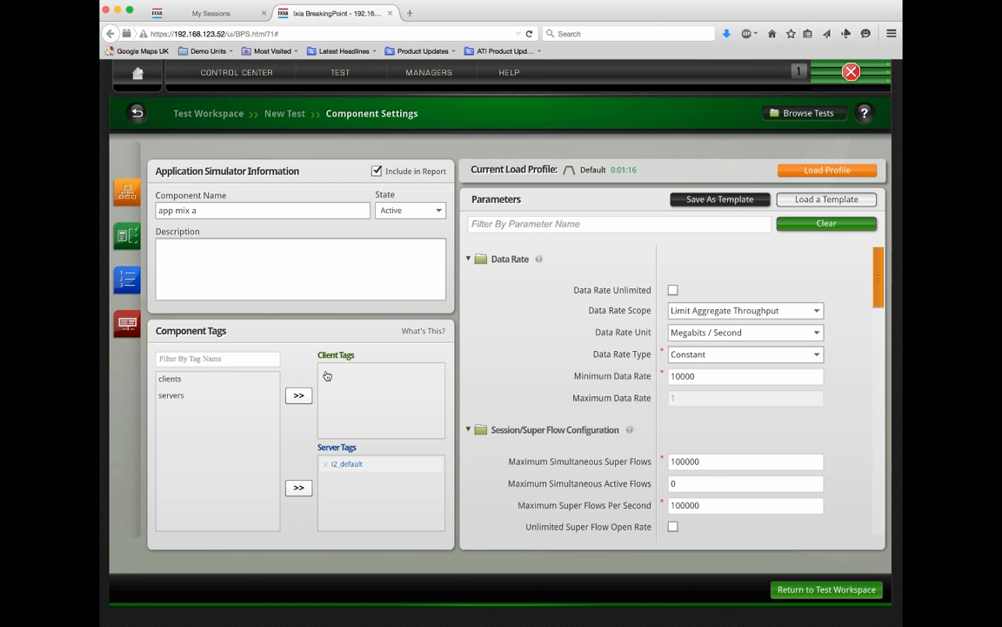
{"action": "left_click", "coordinate": [326, 463]}
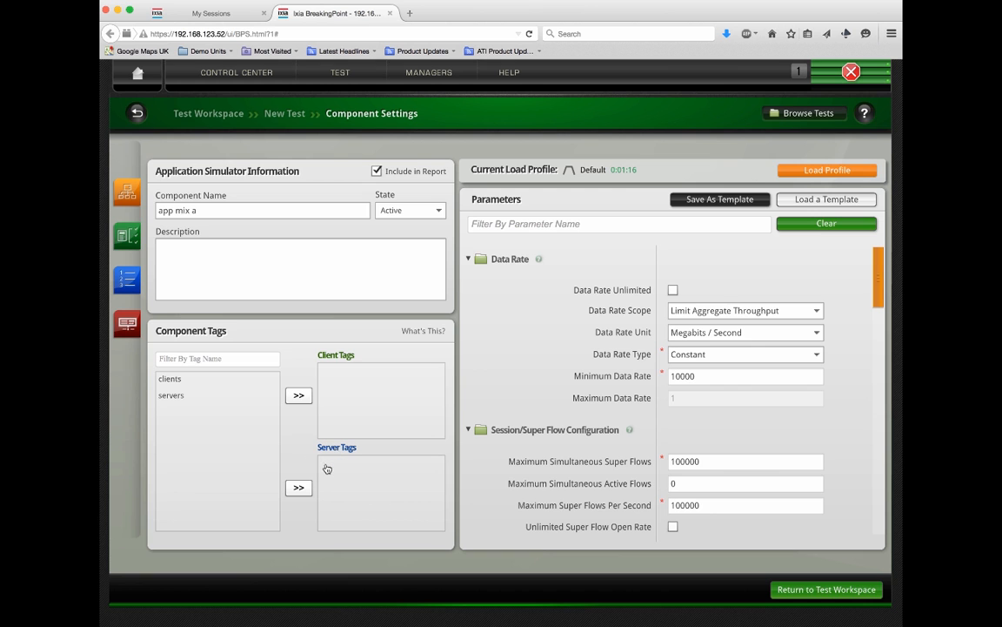
{"action": "left_click", "coordinate": [179, 381]}
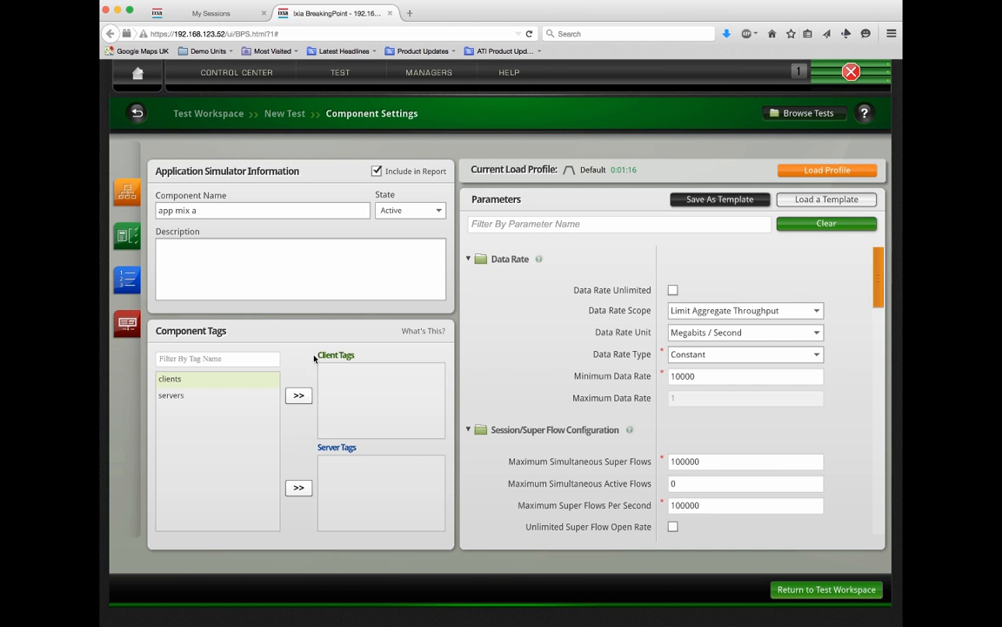
{"action": "left_click", "coordinate": [298, 396]}
{"action": "left_click", "coordinate": [168, 397]}
{"action": "left_click", "coordinate": [298, 487]}
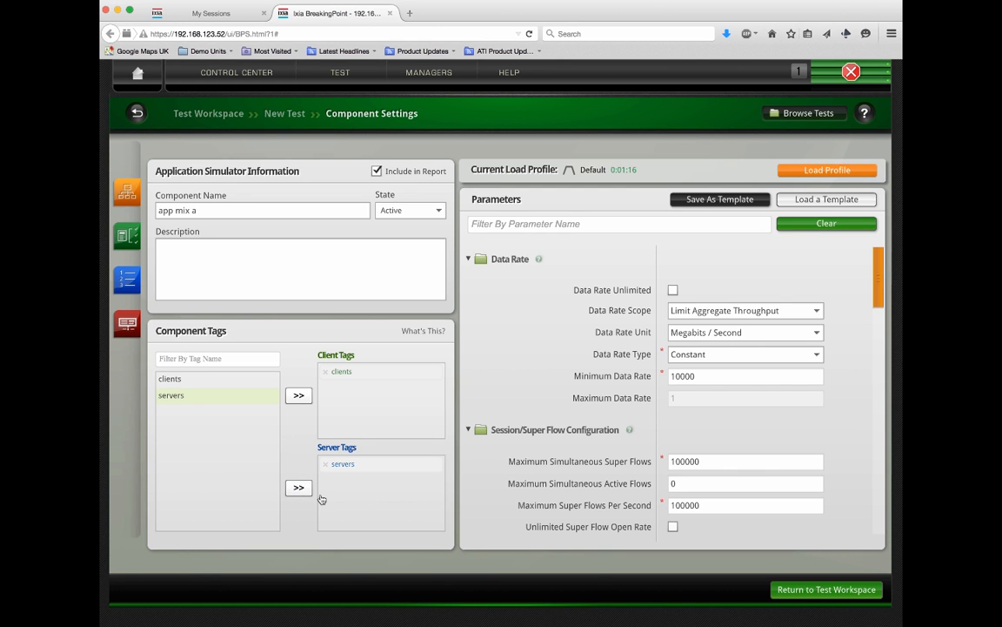
Step: Make the app mix a component's data rate unlimited
{"action": "left_click", "coordinate": [880, 276]}
{"action": "left_click", "coordinate": [880, 278]}
{"action": "mouse_move", "coordinate": [880, 278]}
{"action": "left_mouse_down"}
{"action": "mouse_move", "coordinate": [879, 510]}
{"action": "mouse_move", "coordinate": [879, 261]}
{"action": "left_mouse_up"}
{"action": "left_click", "coordinate": [673, 291]}
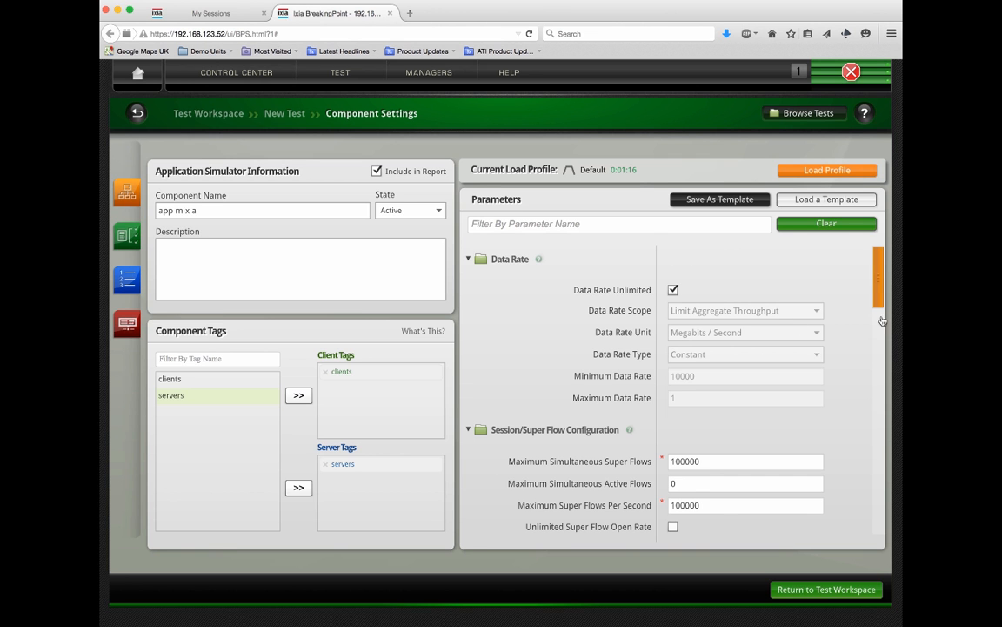
Step: Examine the Maximum Simultaneous Super Flows and Maximum Super Flows Per Second values in the Session/Super Flow Configuration
{"action": "left_click_drag", "start_coordinate": [879, 291], "coordinate": [875, 324]}
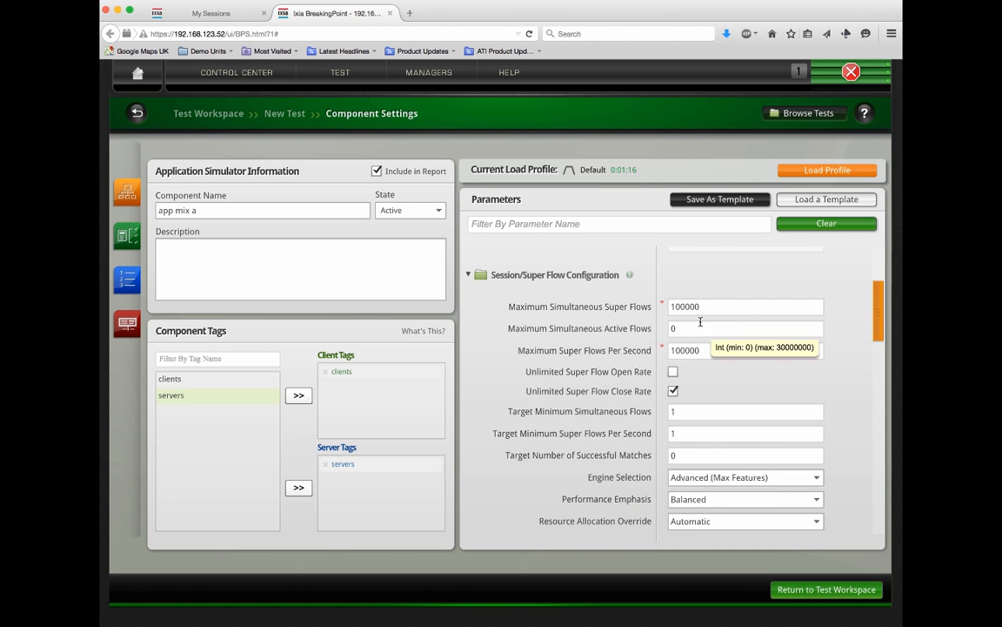
{"action": "left_click_drag", "start_coordinate": [700, 307], "coordinate": [671, 306]}
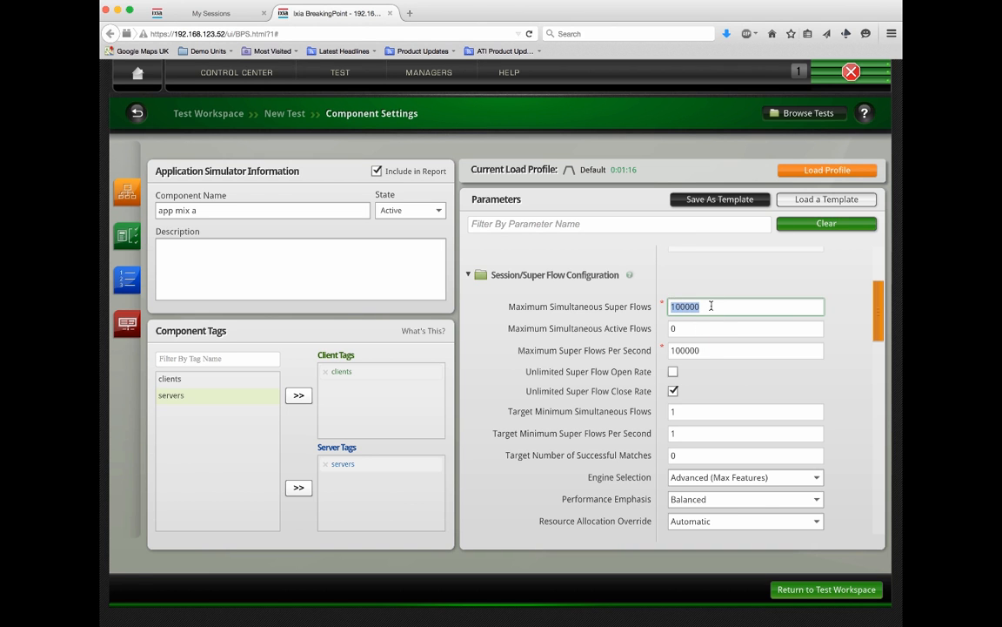
{"action": "left_click_drag", "start_coordinate": [698, 349], "coordinate": [668, 352]}
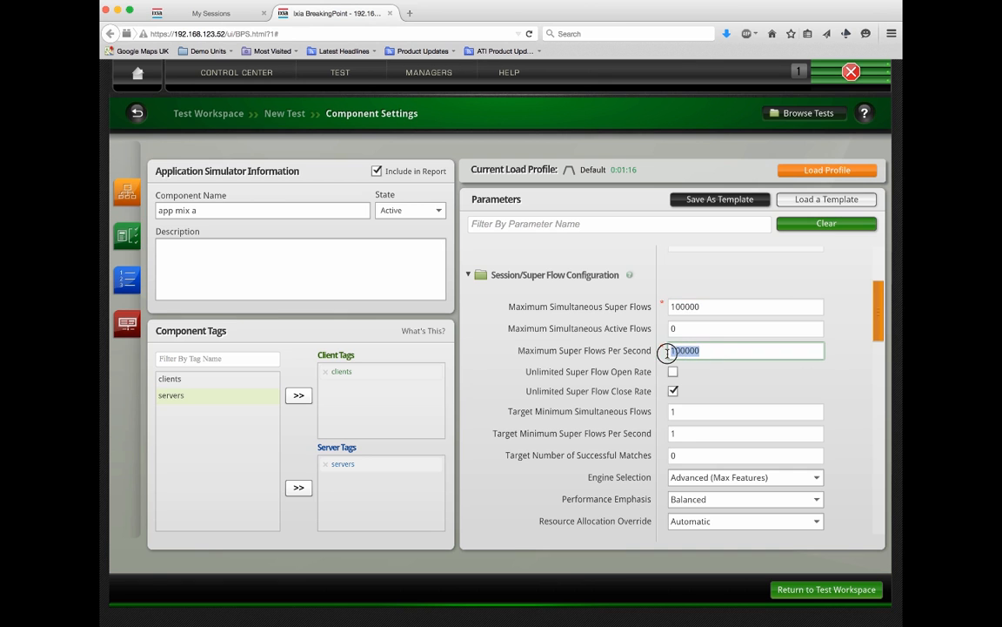
{"action": "left_click", "coordinate": [715, 351]}
Step: Browse the application profiles under App Configuration, searching for "sandvine" and viewing the second page of results
{"action": "left_click_drag", "start_coordinate": [879, 316], "coordinate": [878, 506]}
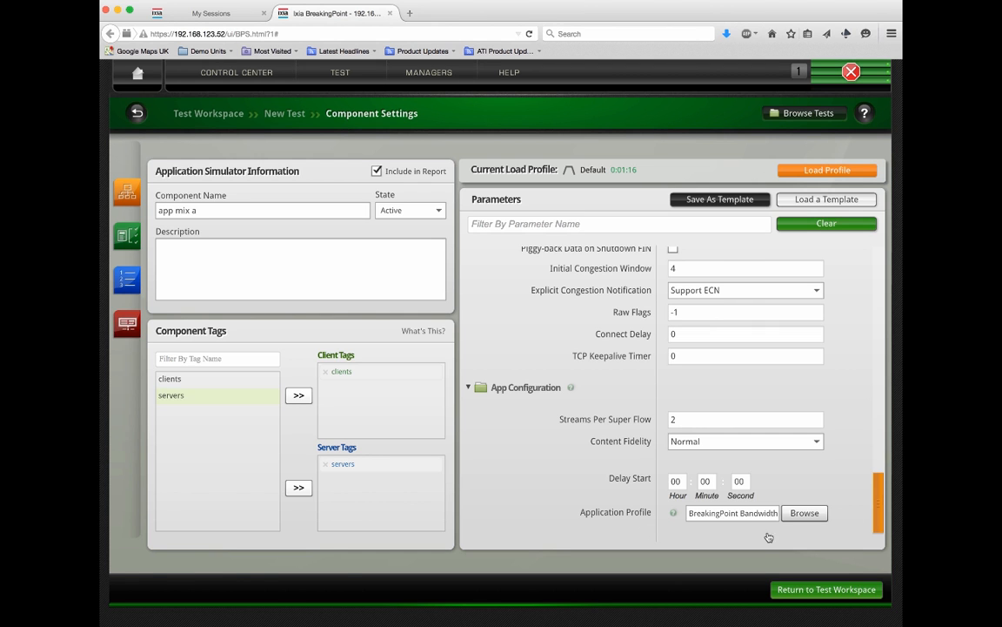
{"action": "left_click", "coordinate": [802, 513]}
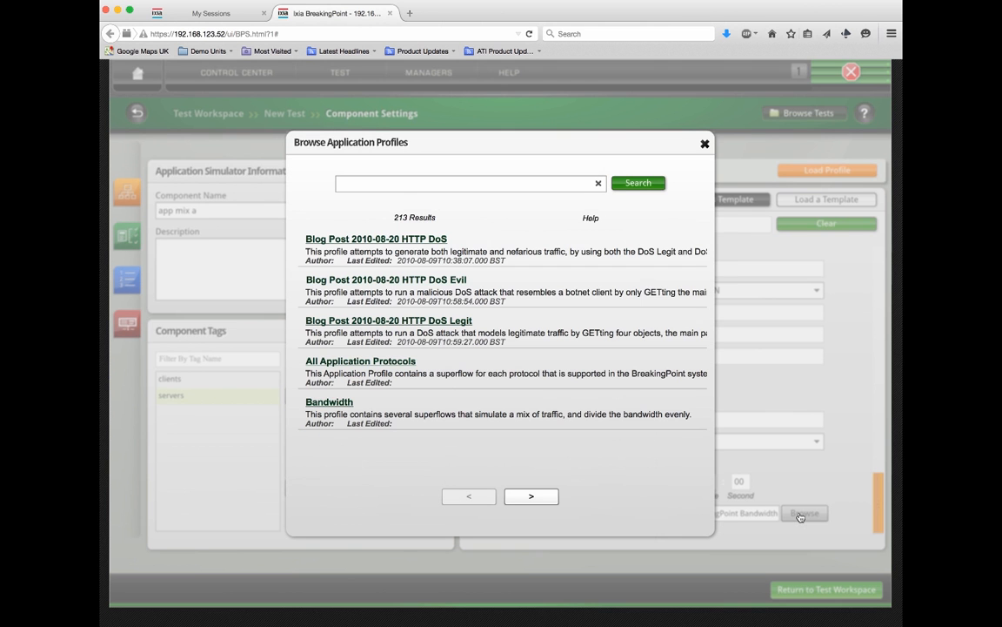
{"action": "left_click", "coordinate": [421, 185]}
{"action": "type", "text": "sandvine"}
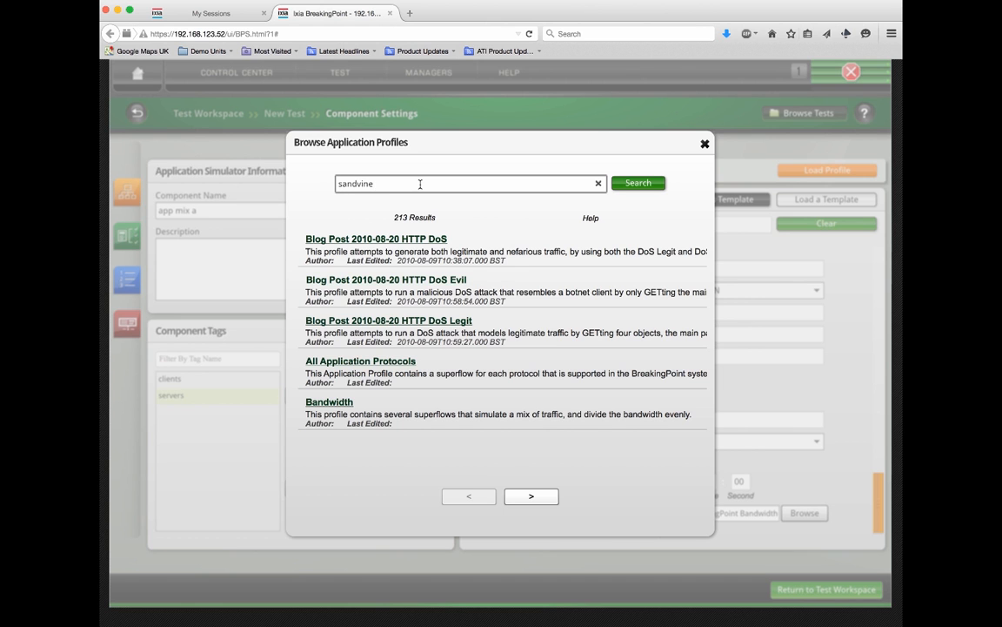
{"action": "left_click", "coordinate": [638, 184]}
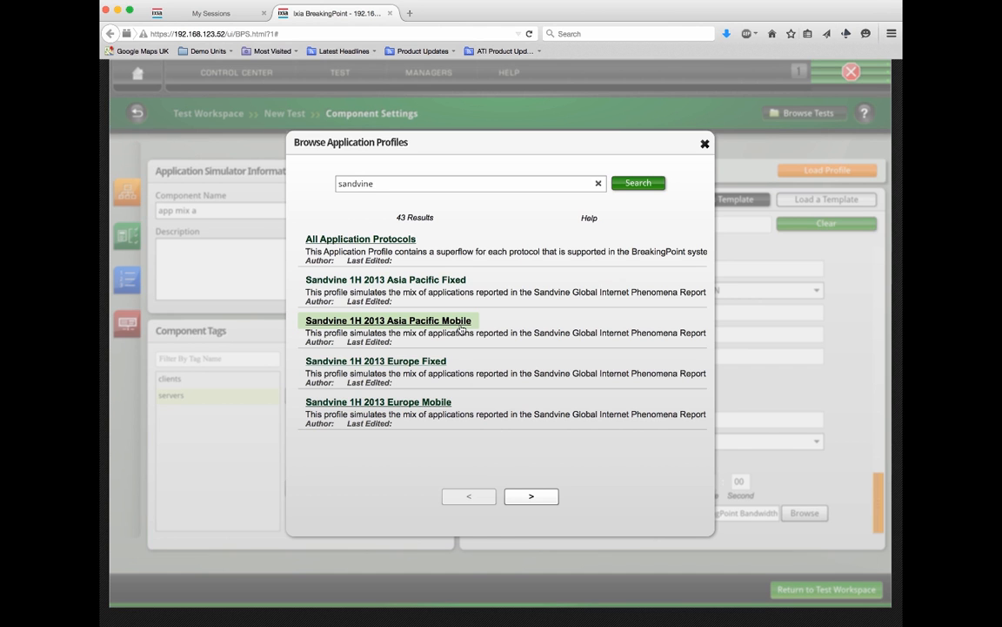
{"action": "left_click", "coordinate": [531, 498]}
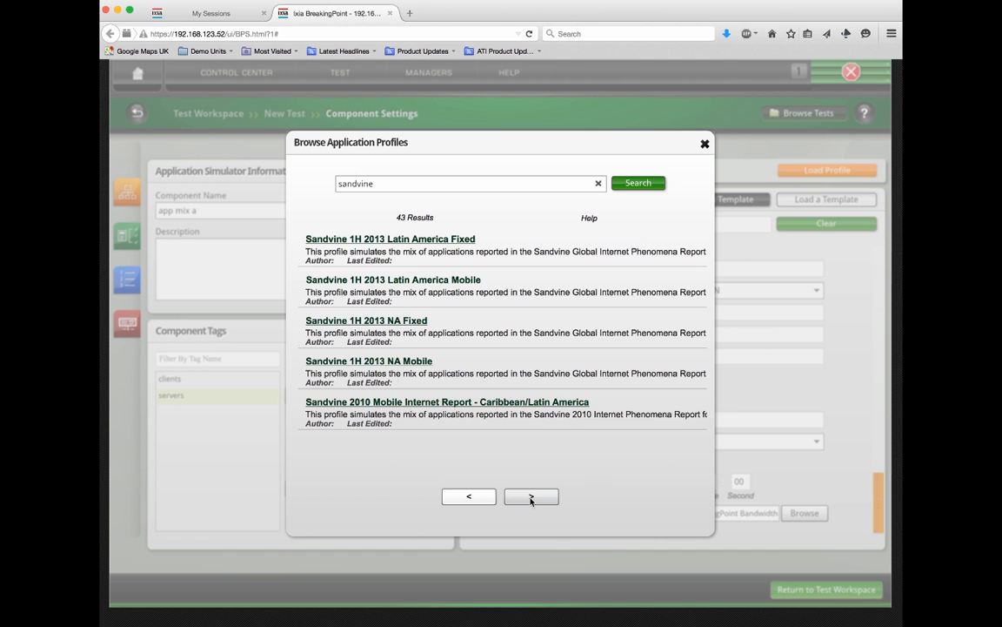
Step: Search the application profiles for "fw core" and assign FW - Core Traffic to the component
{"action": "left_click_drag", "start_coordinate": [380, 183], "coordinate": [333, 186]}
{"action": "key", "text": "BackSpace"}
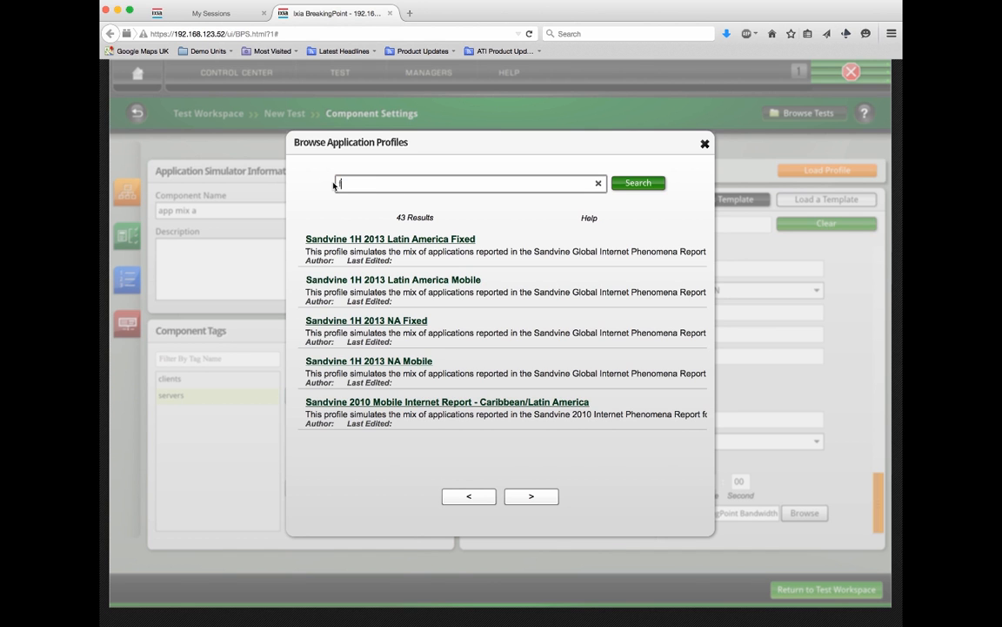
{"action": "type", "text": "fw core"}
{"action": "left_click", "coordinate": [640, 183]}
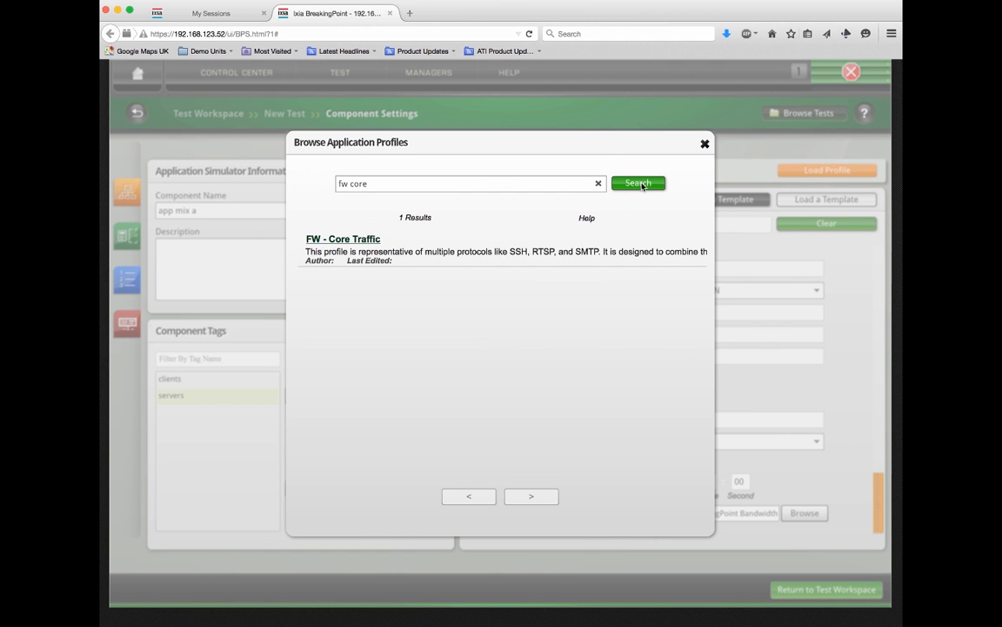
{"action": "left_click", "coordinate": [345, 240]}
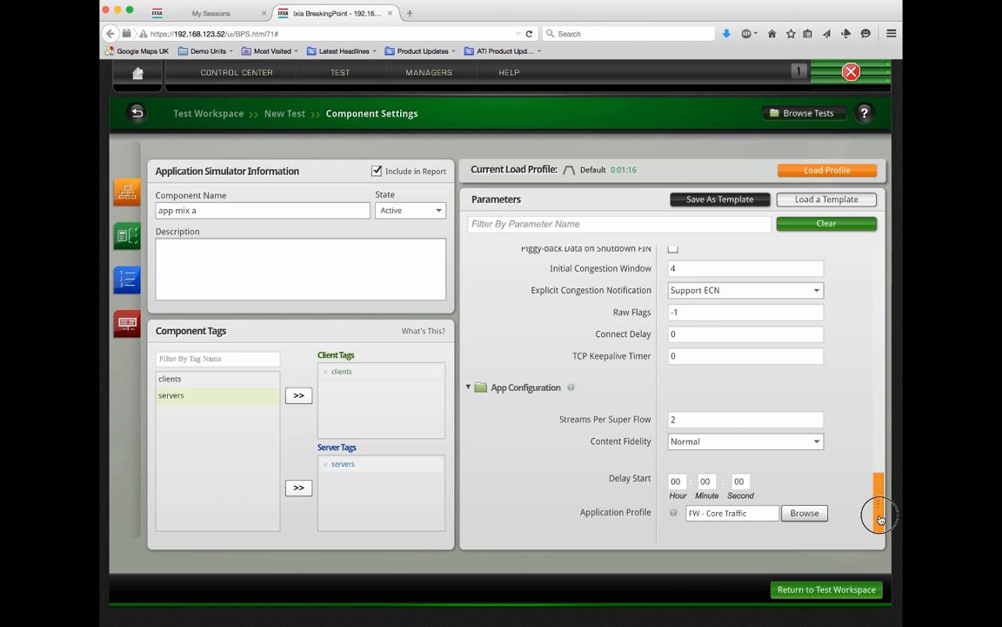
Step: Review Maximum Super Flows Per Second in the Session/Super Flow Configuration and switch the component's load profile to the basic StairStep profile
{"action": "left_click_drag", "start_coordinate": [881, 519], "coordinate": [882, 313]}
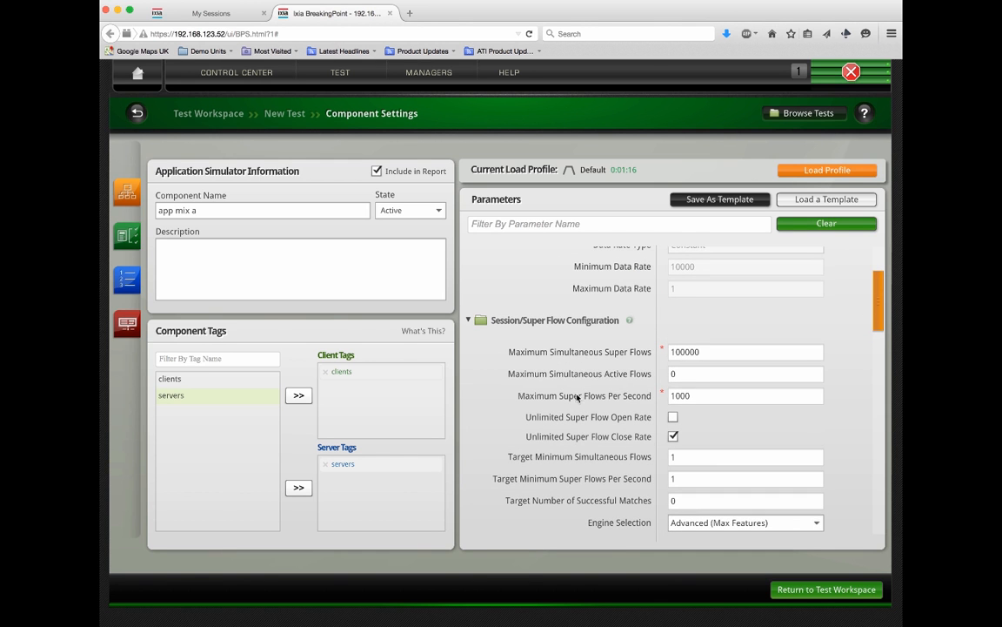
{"action": "double_click", "coordinate": [686, 394]}
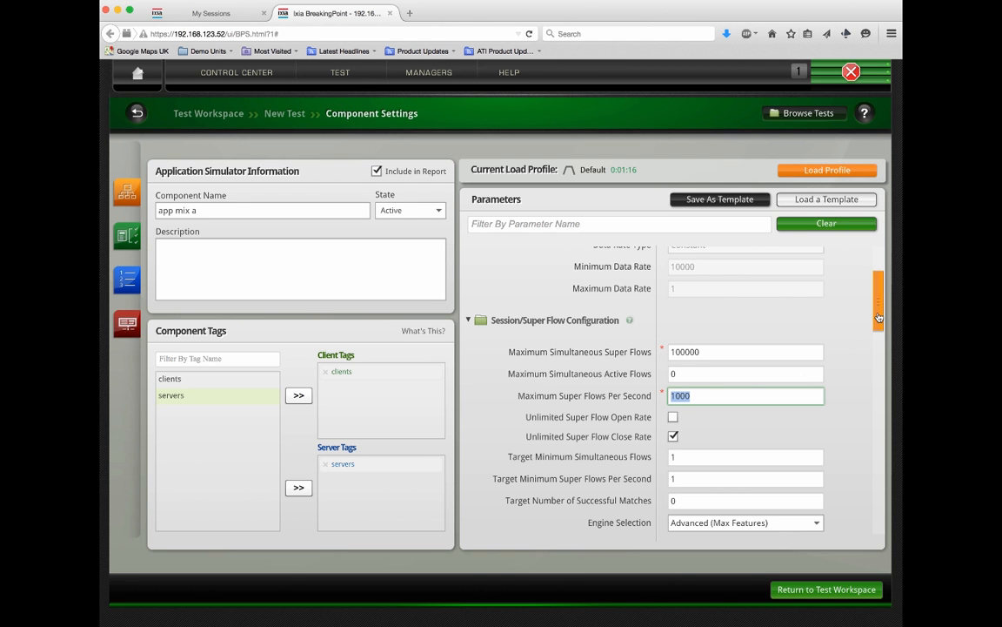
{"action": "left_click", "coordinate": [824, 171]}
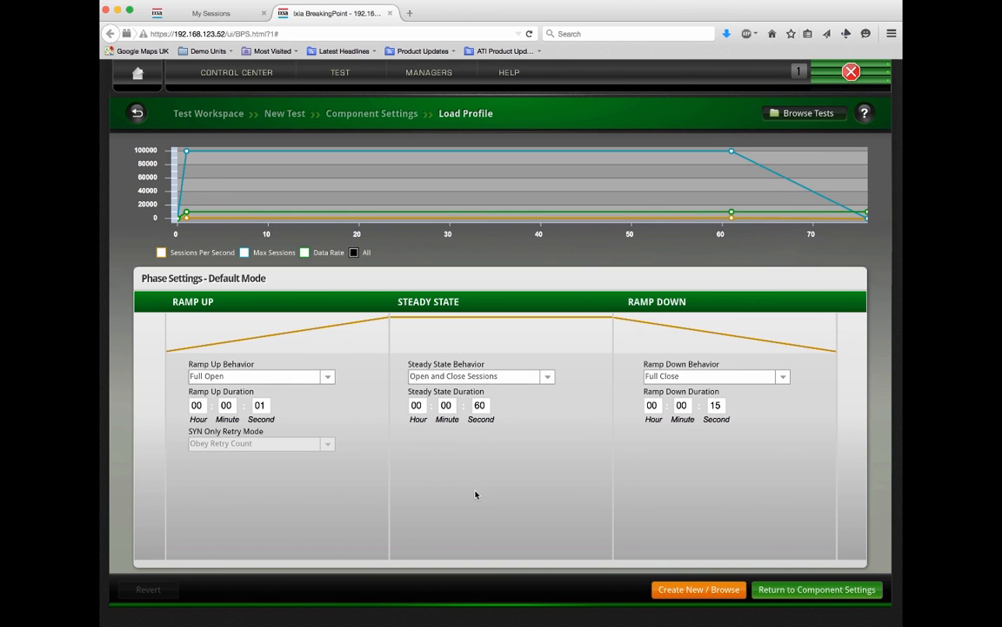
{"action": "left_click", "coordinate": [687, 592]}
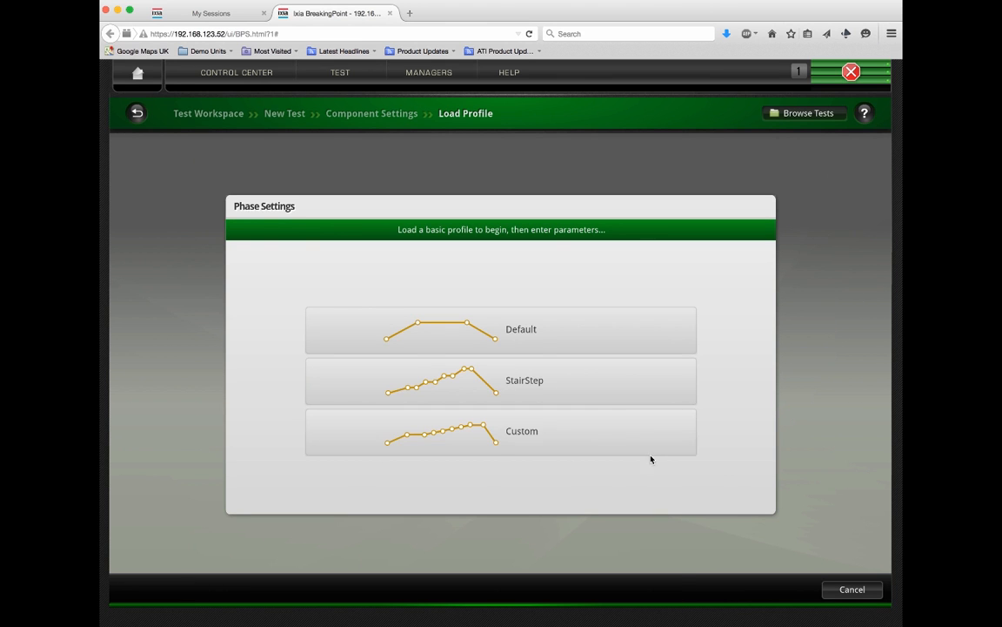
{"action": "left_click", "coordinate": [435, 383]}
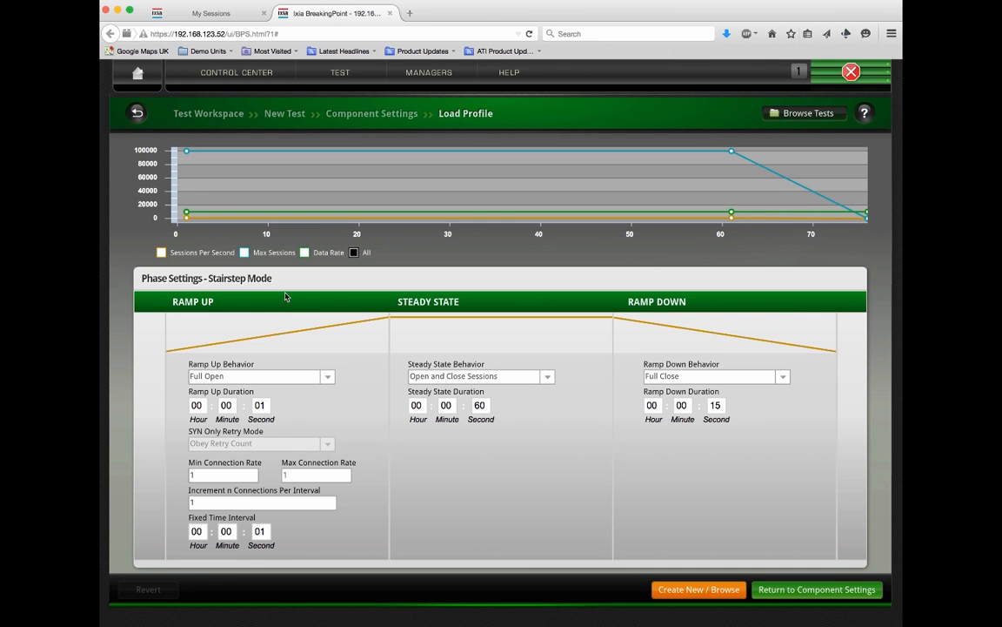
Step: Set the ramp-up behavior to Full Open + Data + Full Close and the ramp-up duration to 30 seconds
{"action": "left_click", "coordinate": [328, 378]}
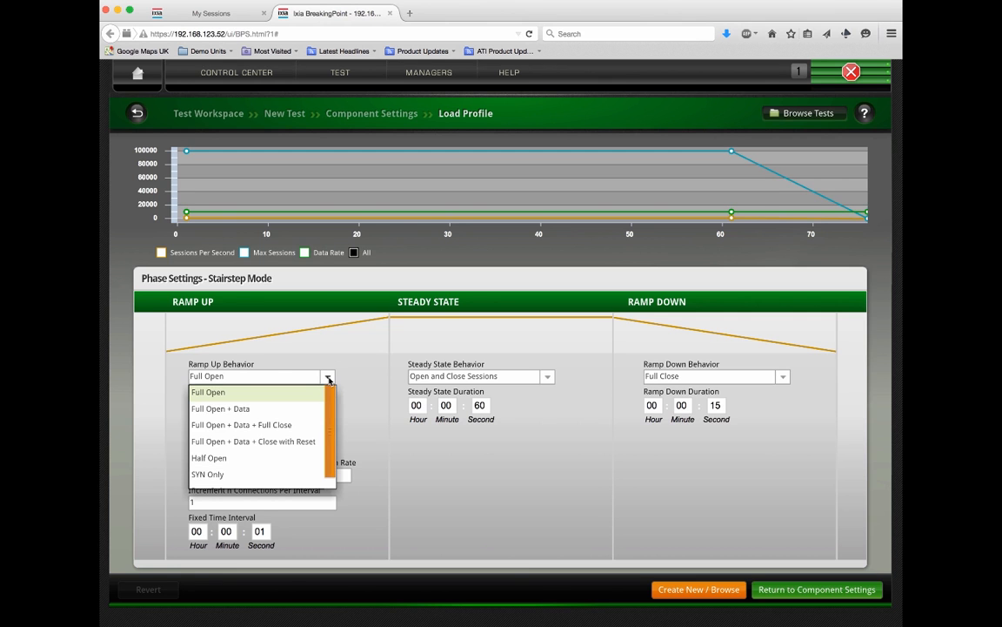
{"action": "left_click", "coordinate": [258, 425]}
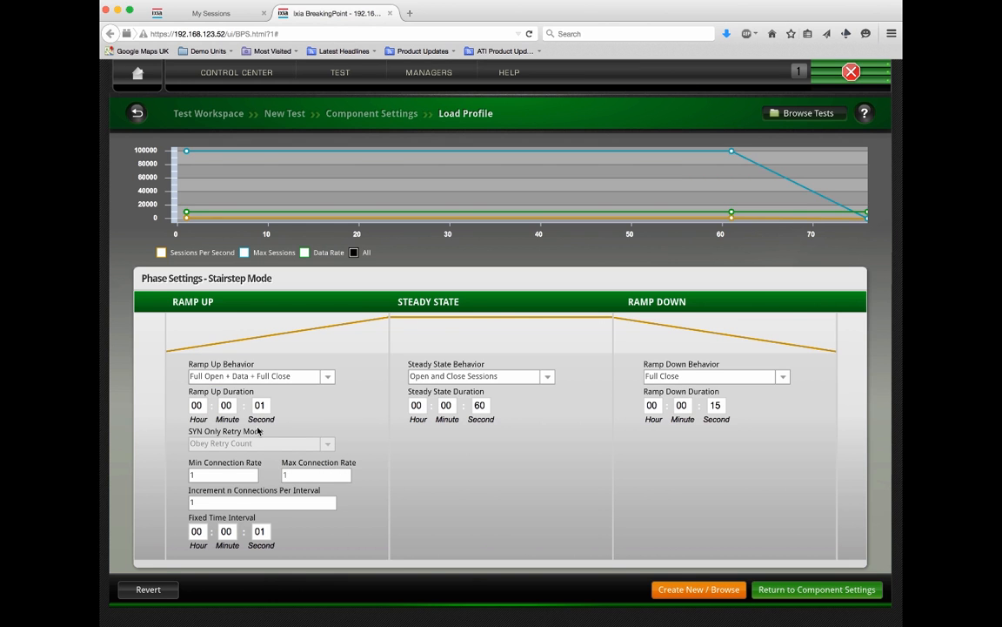
{"action": "left_click", "coordinate": [254, 406]}
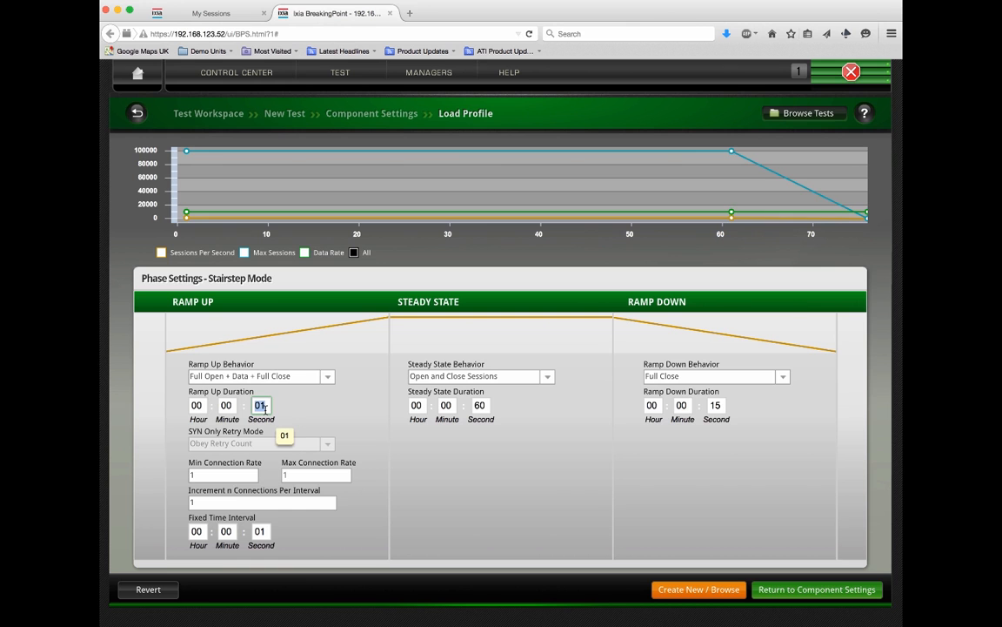
{"action": "type", "text": "30"}
Step: Set the ramp-up connection rate to minimum 100 and maximum 1000, incrementing 100 connections per fixed interval of 3 seconds
{"action": "left_click", "coordinate": [296, 475]}
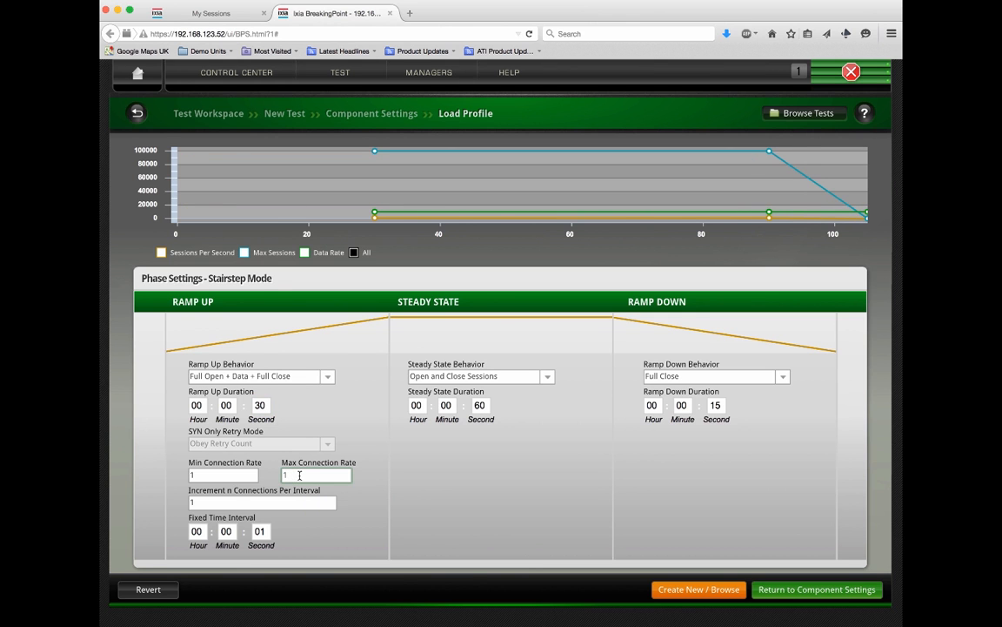
{"action": "type", "text": "1000"}
{"action": "left_click", "coordinate": [219, 475]}
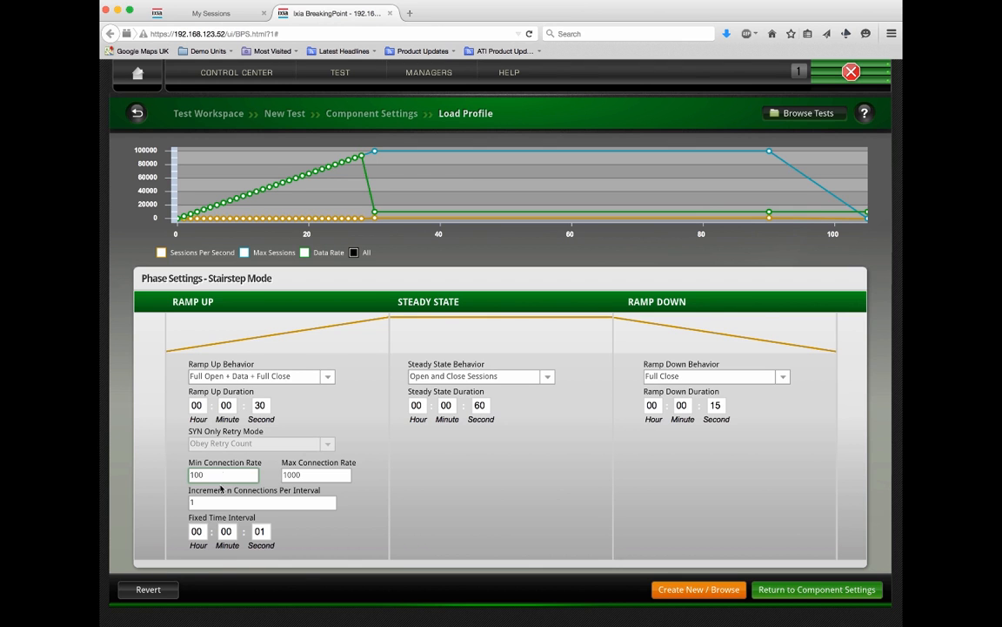
{"action": "left_click", "coordinate": [209, 503]}
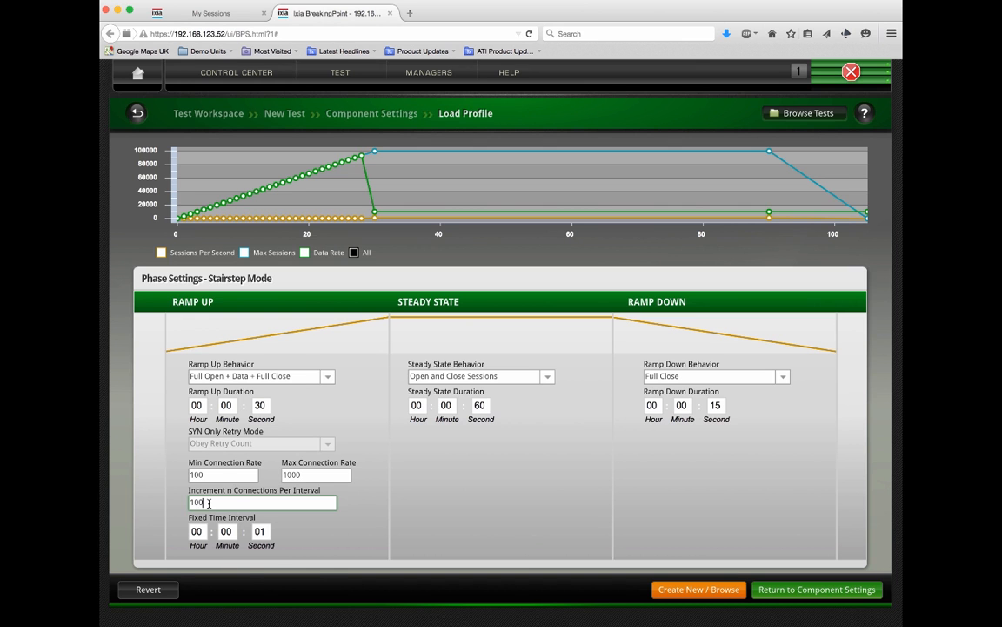
{"action": "left_click", "coordinate": [263, 532]}
{"action": "key", "text": "BackSpace"}
{"action": "type", "text": "3"}
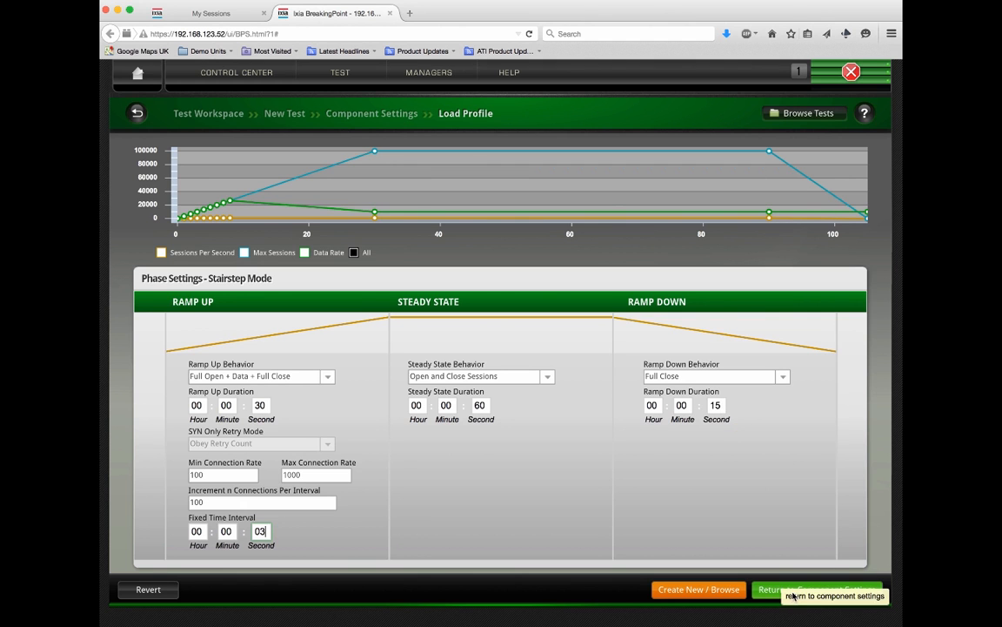
{"action": "left_click", "coordinate": [765, 591]}
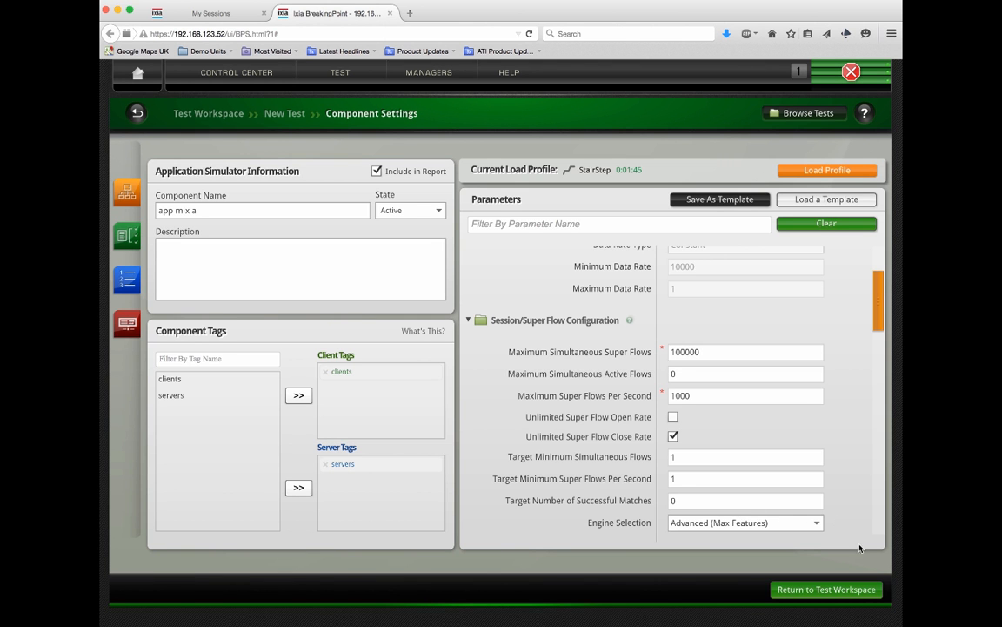
Step: Save the test as "demo appmix a" and run it with the BreakingPoint Default device and the test1 network neighborhood
{"action": "left_click", "coordinate": [821, 591]}
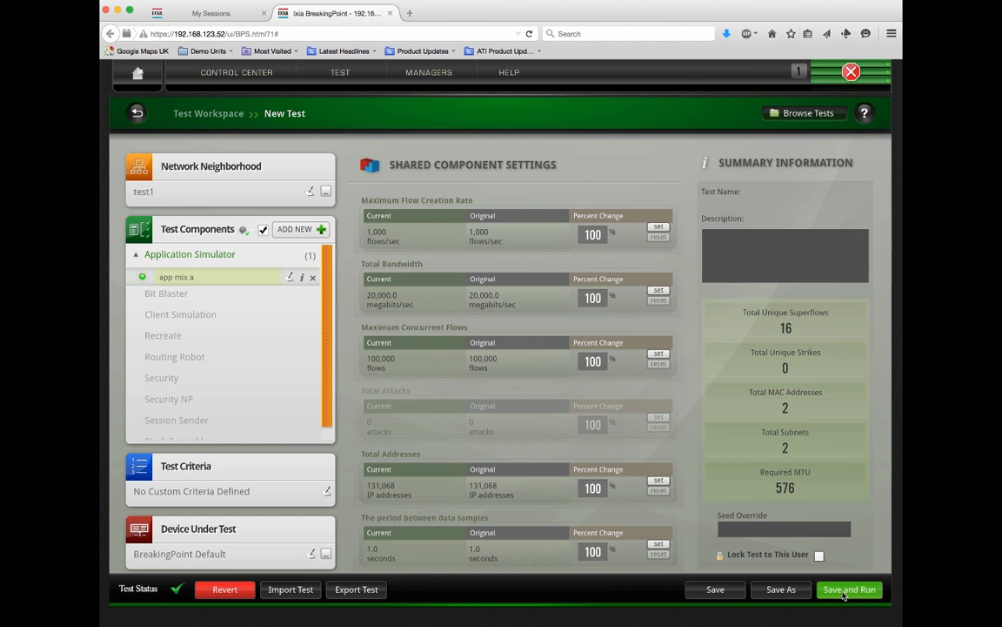
{"action": "left_click", "coordinate": [843, 591]}
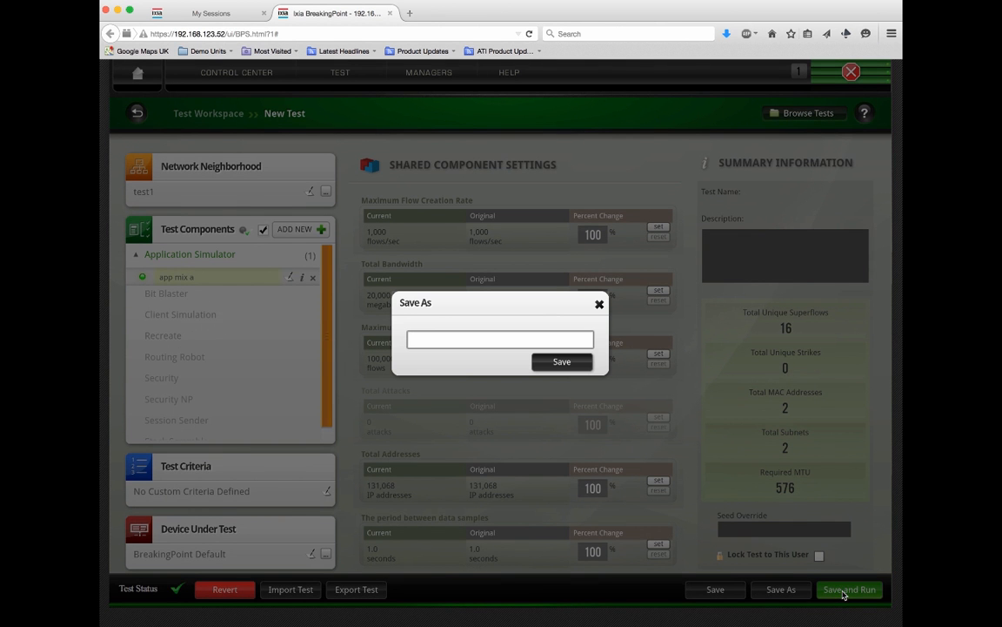
{"action": "left_click", "coordinate": [426, 340]}
{"action": "type", "text": "demo appmix a"}
{"action": "left_click", "coordinate": [562, 362]}
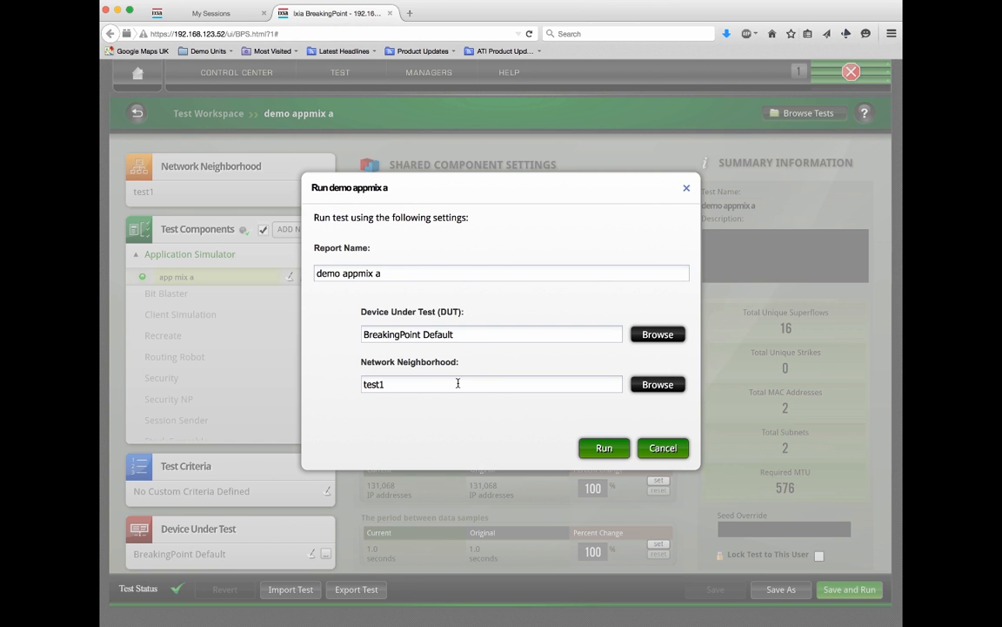
{"action": "left_click", "coordinate": [604, 451]}
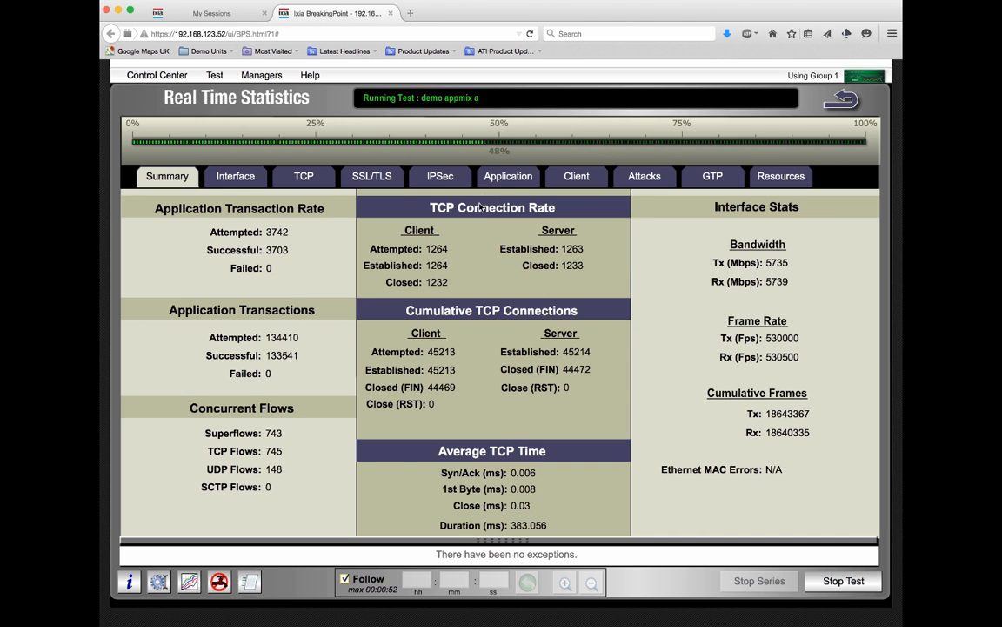
Step: Examine the running test's per-application transaction statistics, showing SMTP in place of RPC NFSv3 in the first row
{"action": "left_click", "coordinate": [504, 179]}
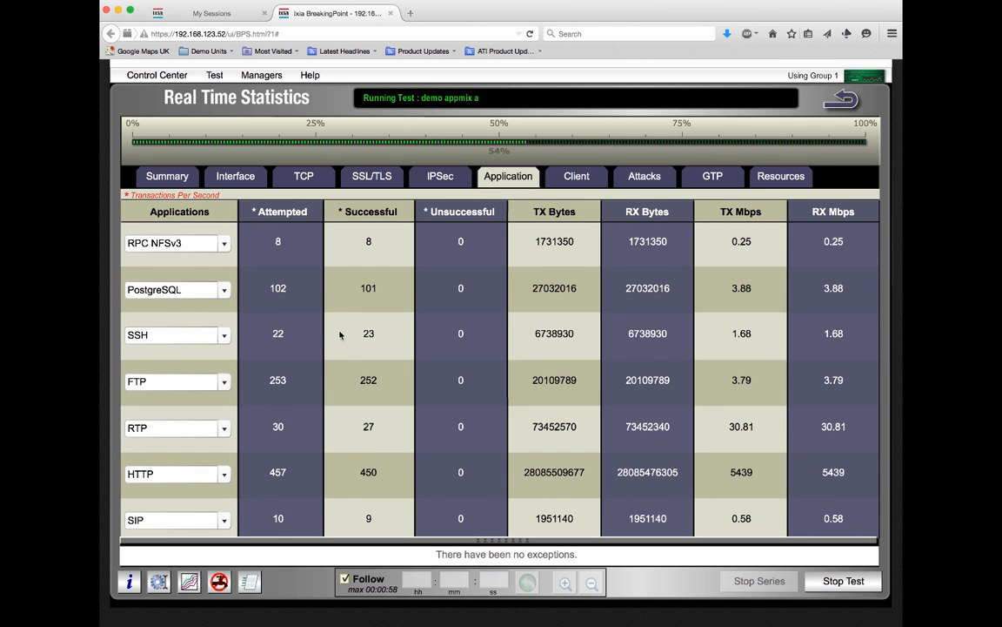
{"action": "left_click", "coordinate": [223, 245]}
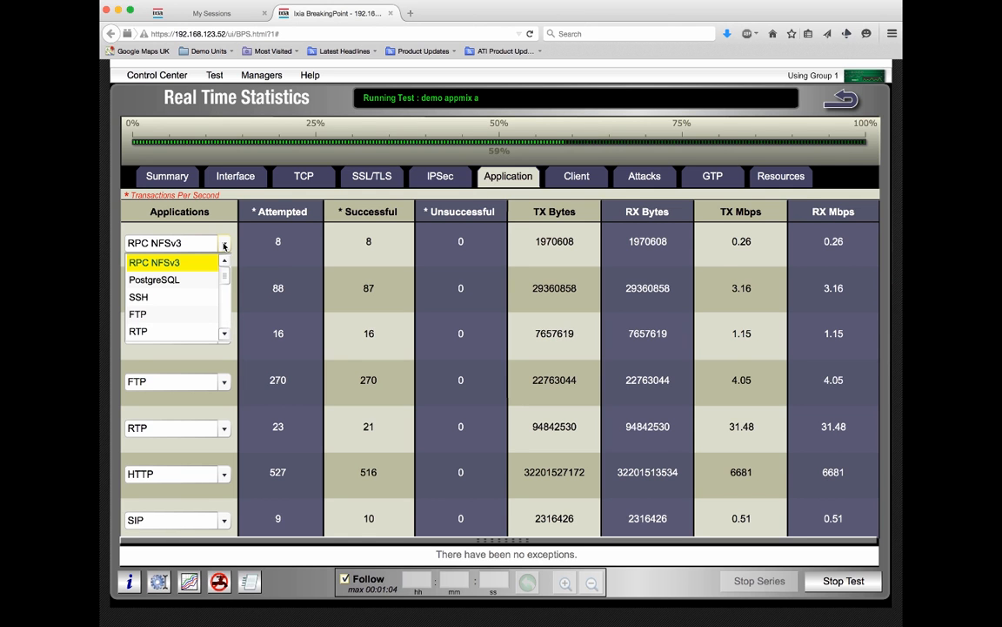
{"action": "left_click", "coordinate": [224, 288]}
{"action": "left_click_drag", "start_coordinate": [223, 288], "coordinate": [225, 318]}
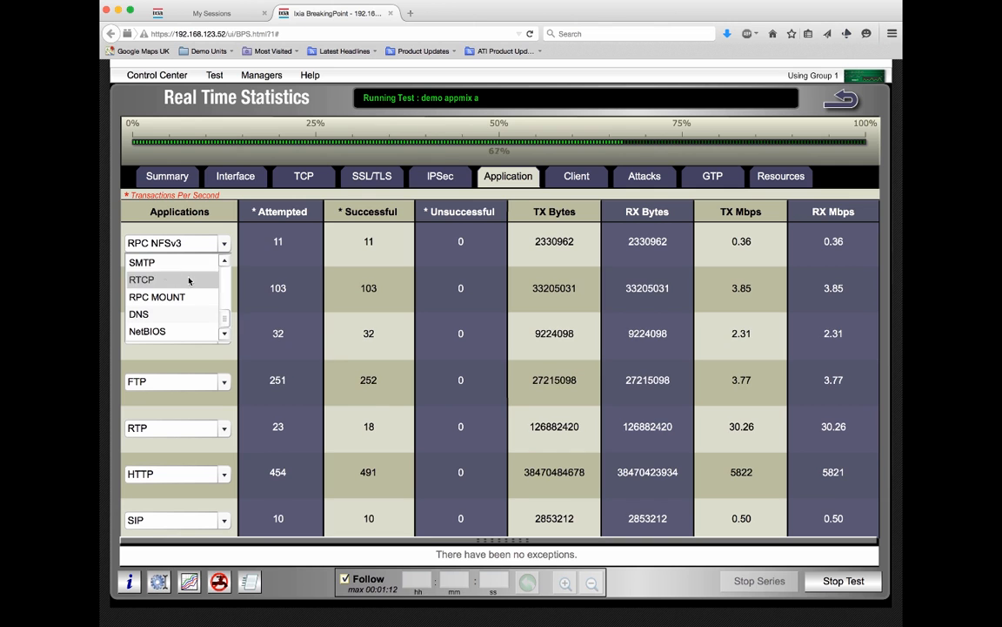
{"action": "left_click", "coordinate": [146, 263]}
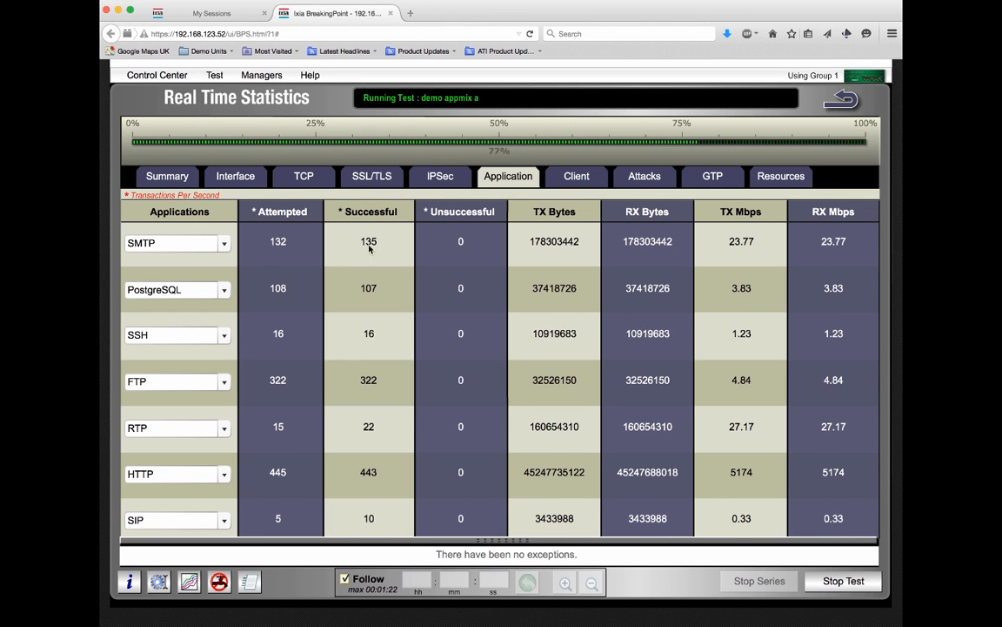
Step: View the interface frame and data rates until the test finishes, read the test criteria result and dismiss it
{"action": "left_click", "coordinate": [240, 179]}
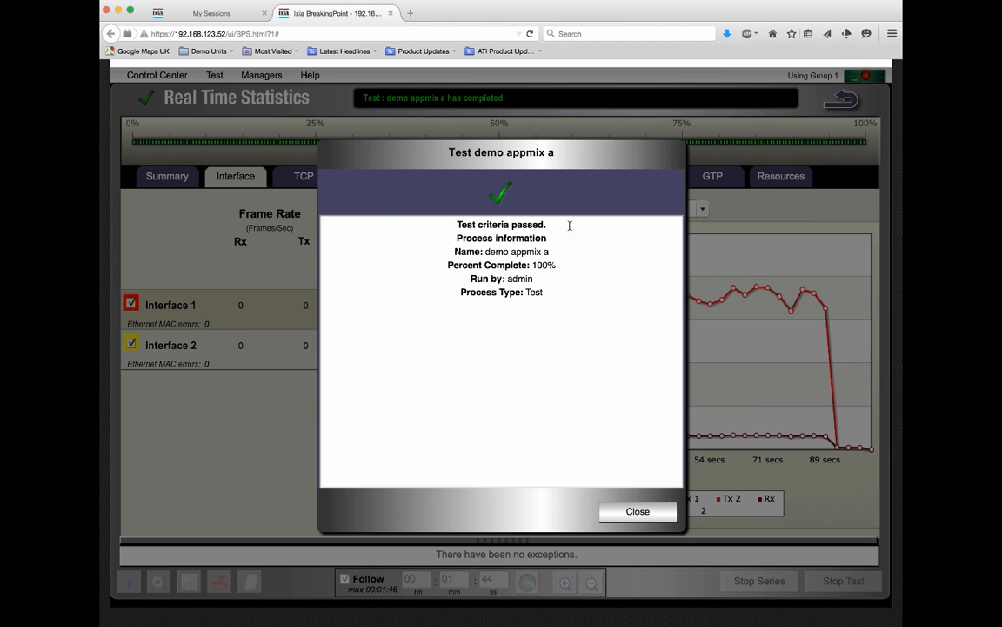
{"action": "left_click_drag", "start_coordinate": [547, 224], "coordinate": [457, 224]}
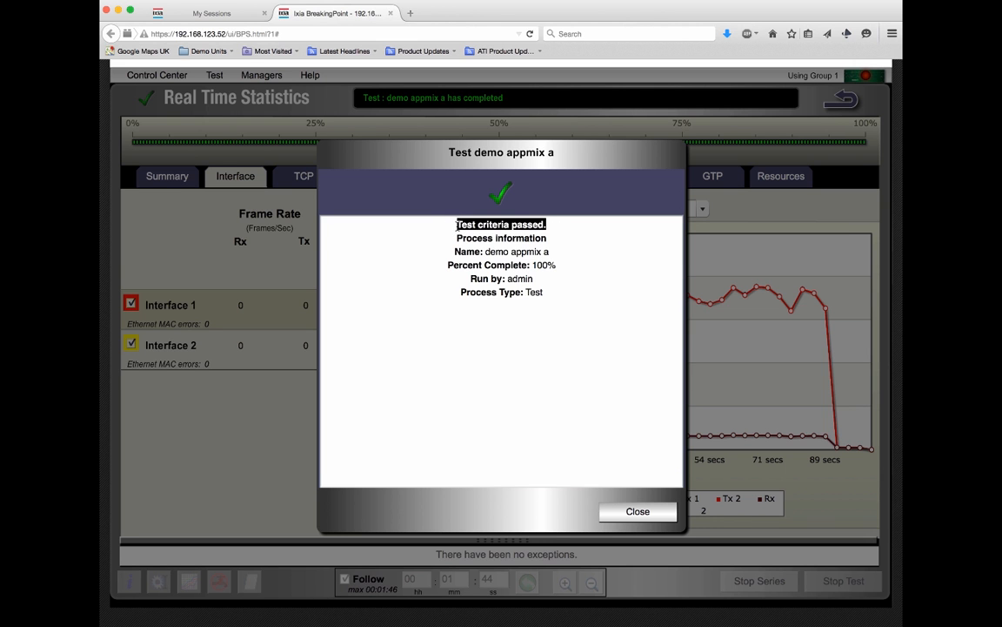
{"action": "left_click", "coordinate": [638, 513]}
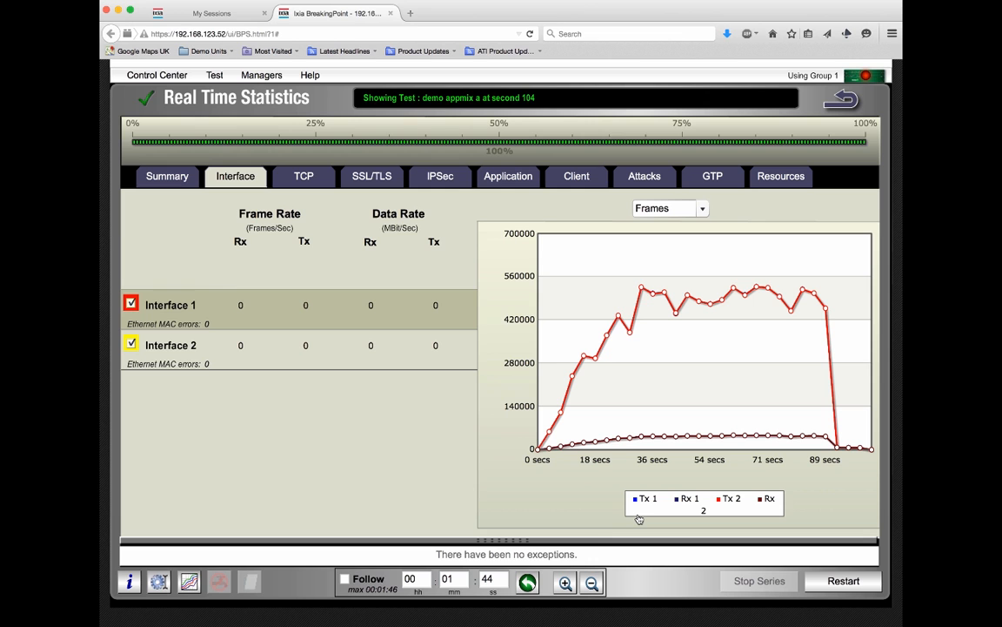